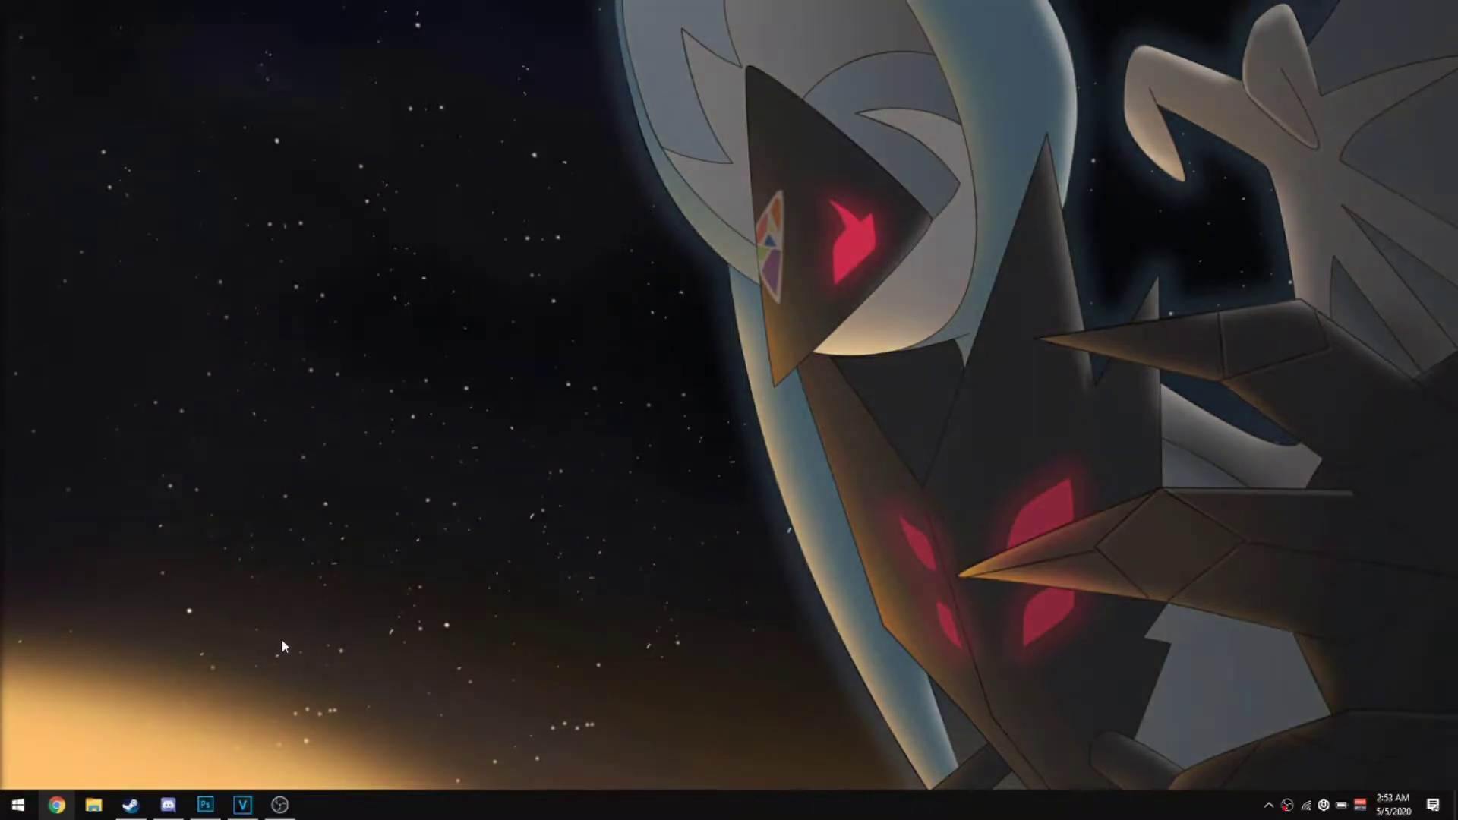
# Launch BlueStacks from the Start menu, maximize its window, and open the Google Play Store.
pyautogui.click(10, 806)
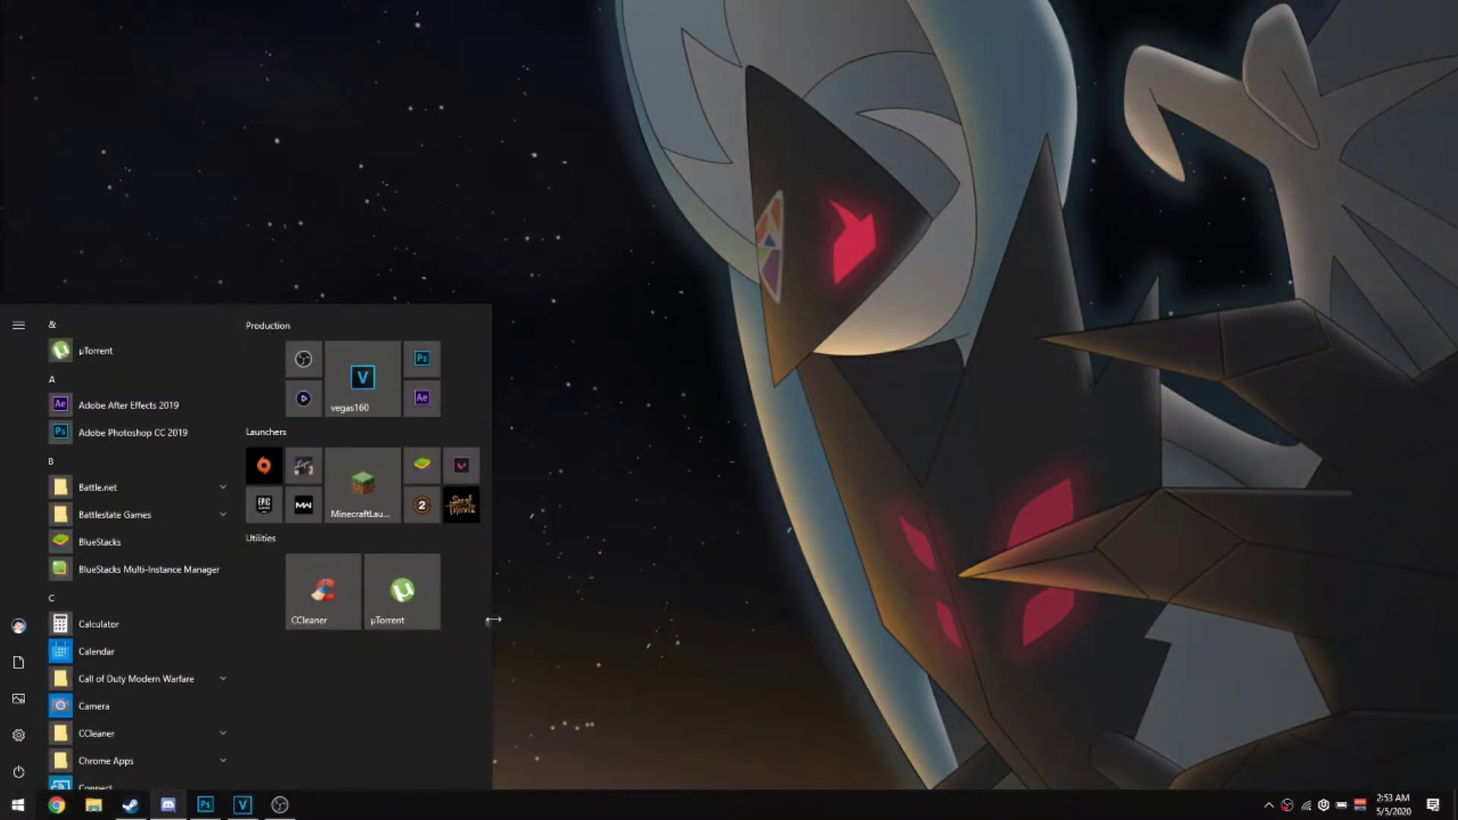
pyautogui.click(368, 477)
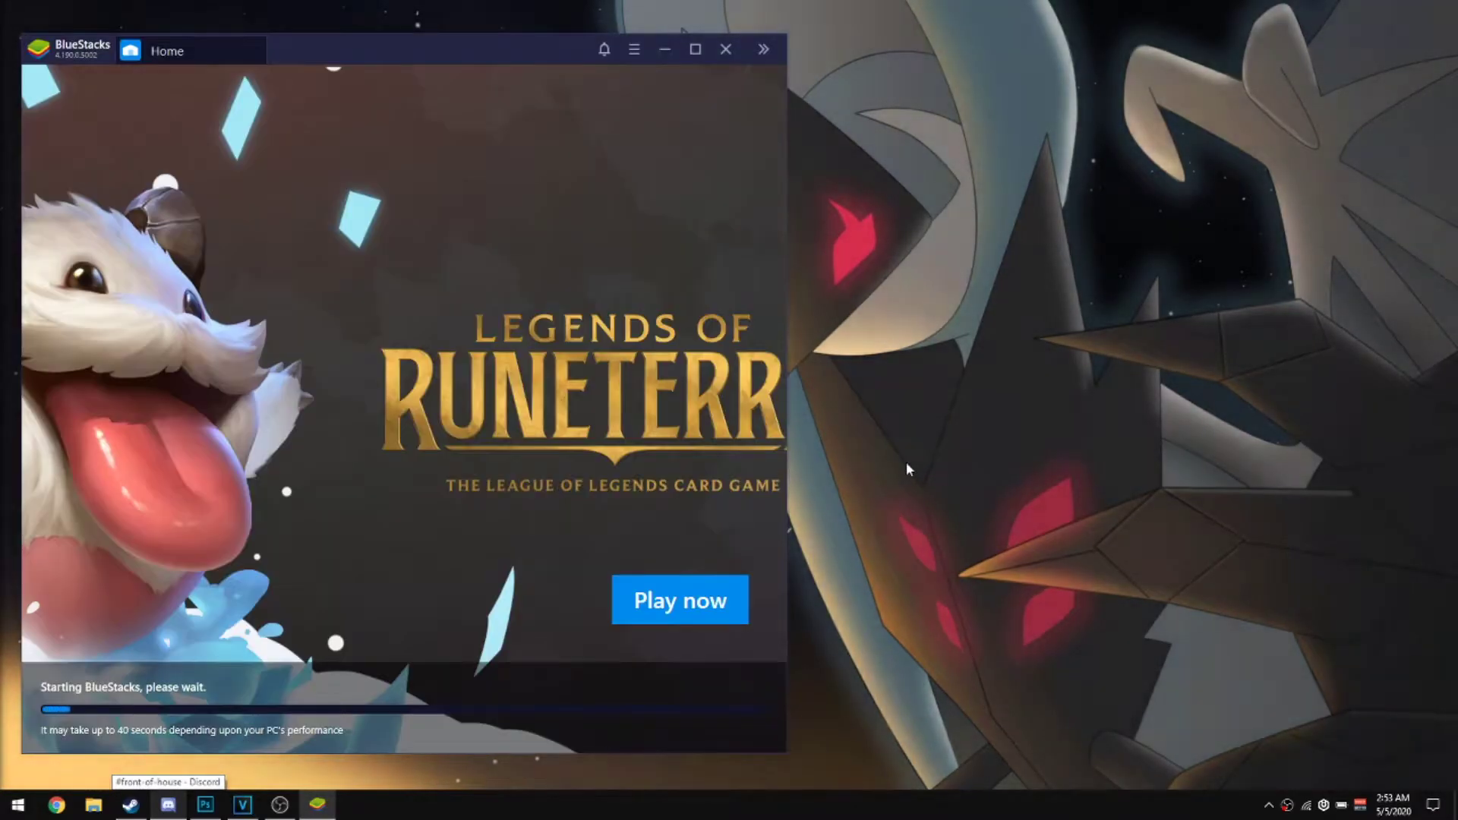
pyautogui.click(695, 49)
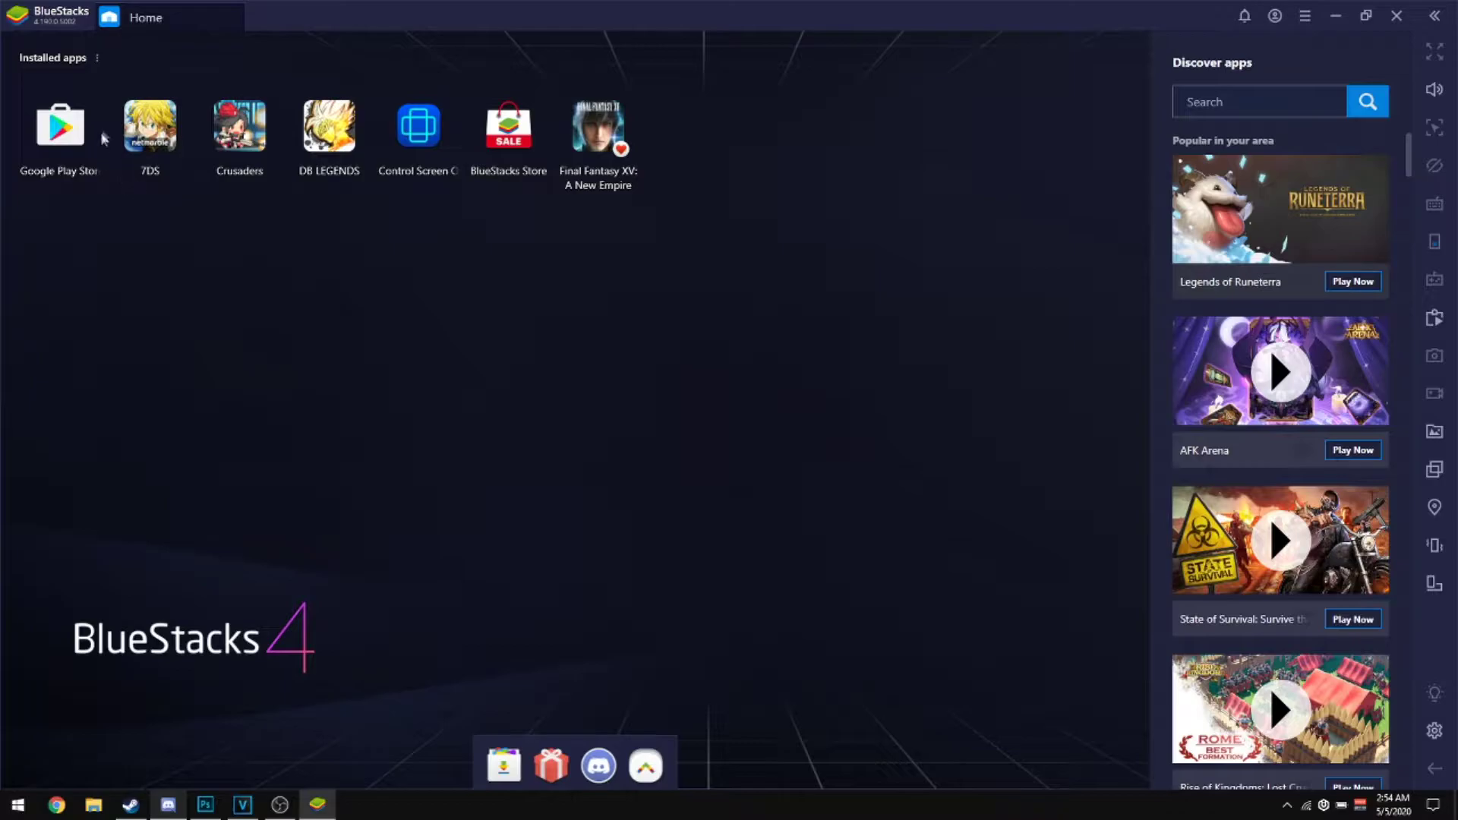
pyautogui.click(60, 125)
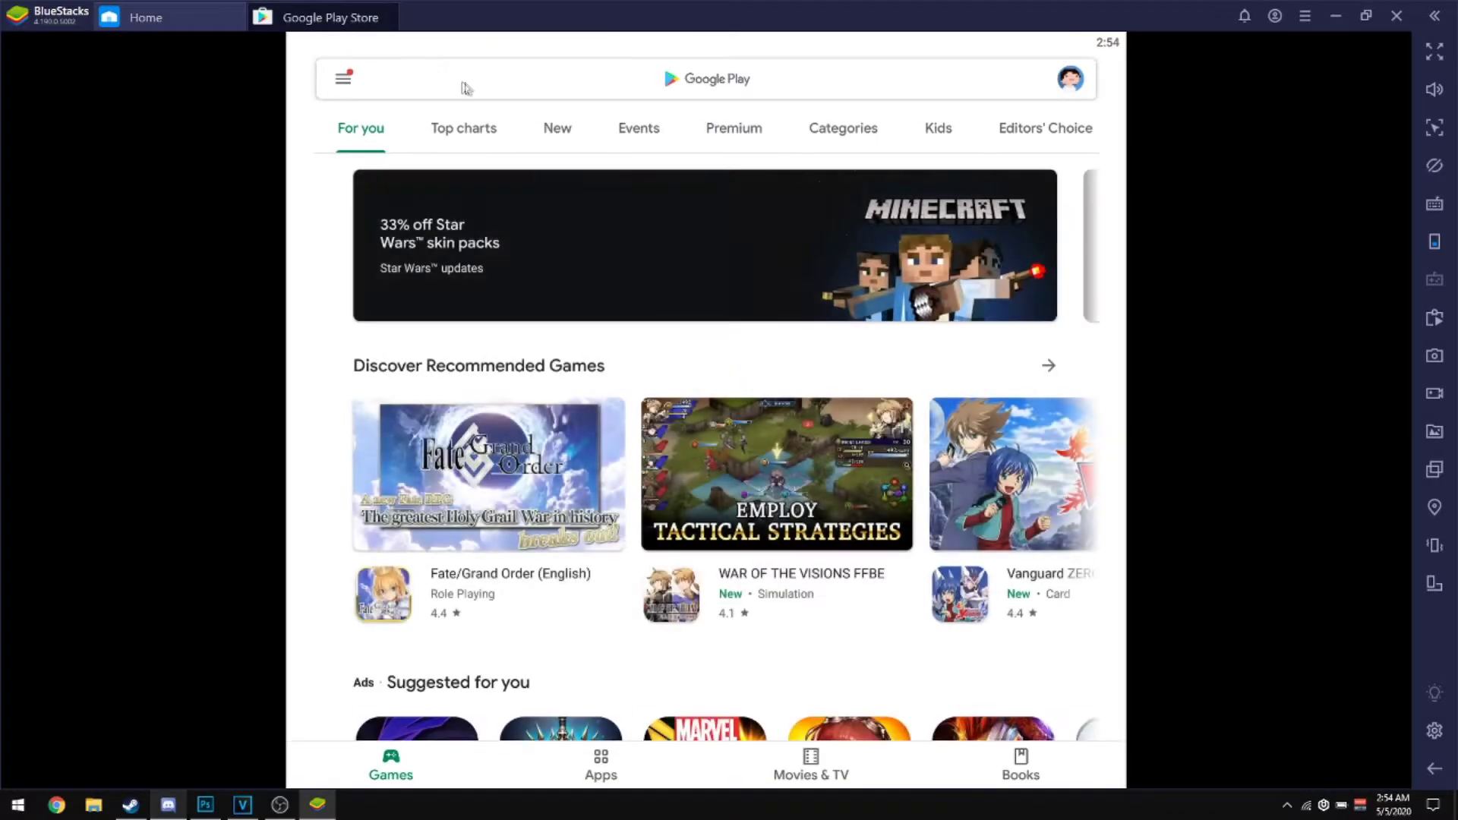
pyautogui.click(467, 85)
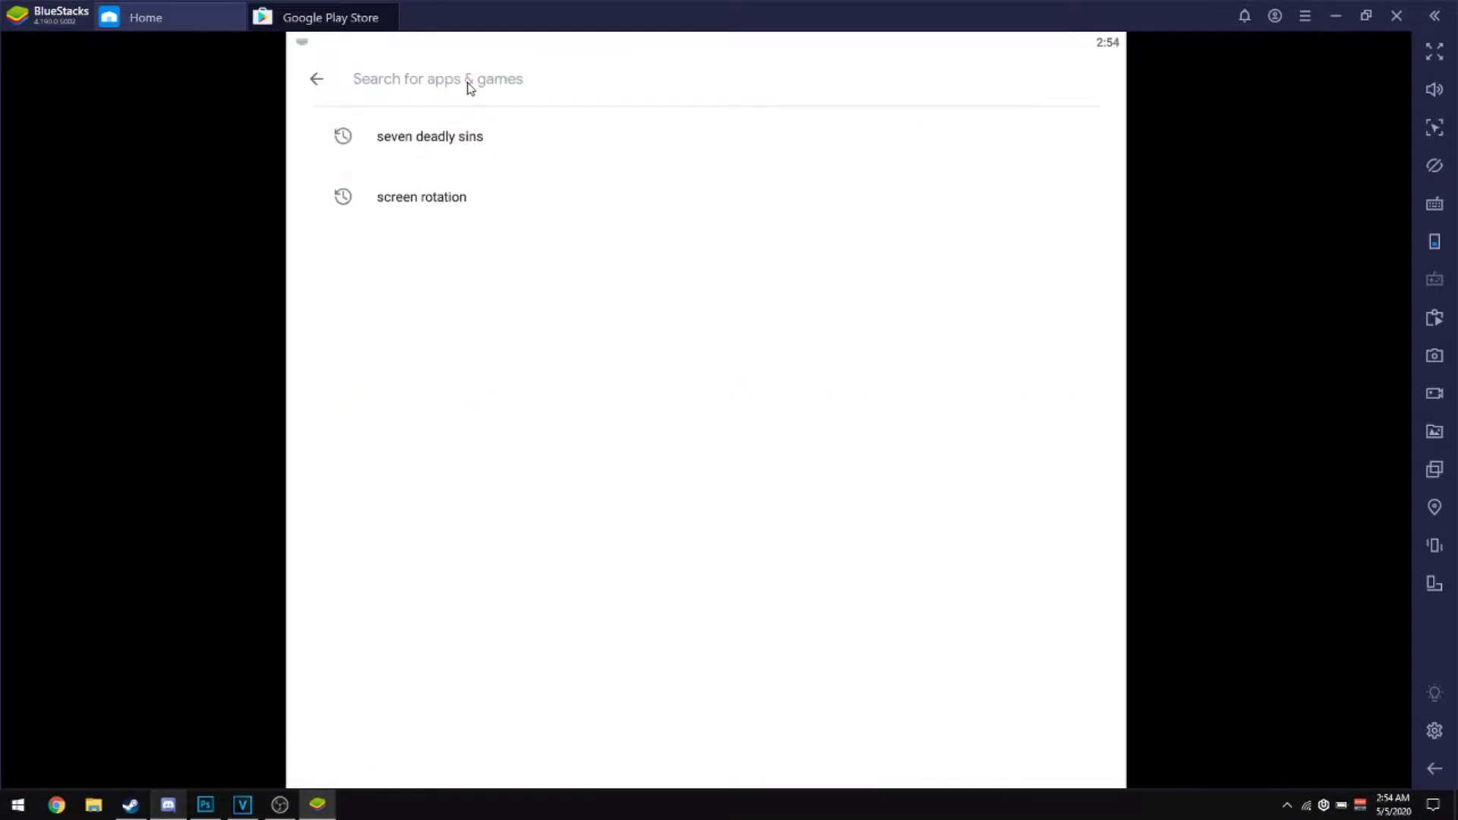
pyautogui.click(422, 153)
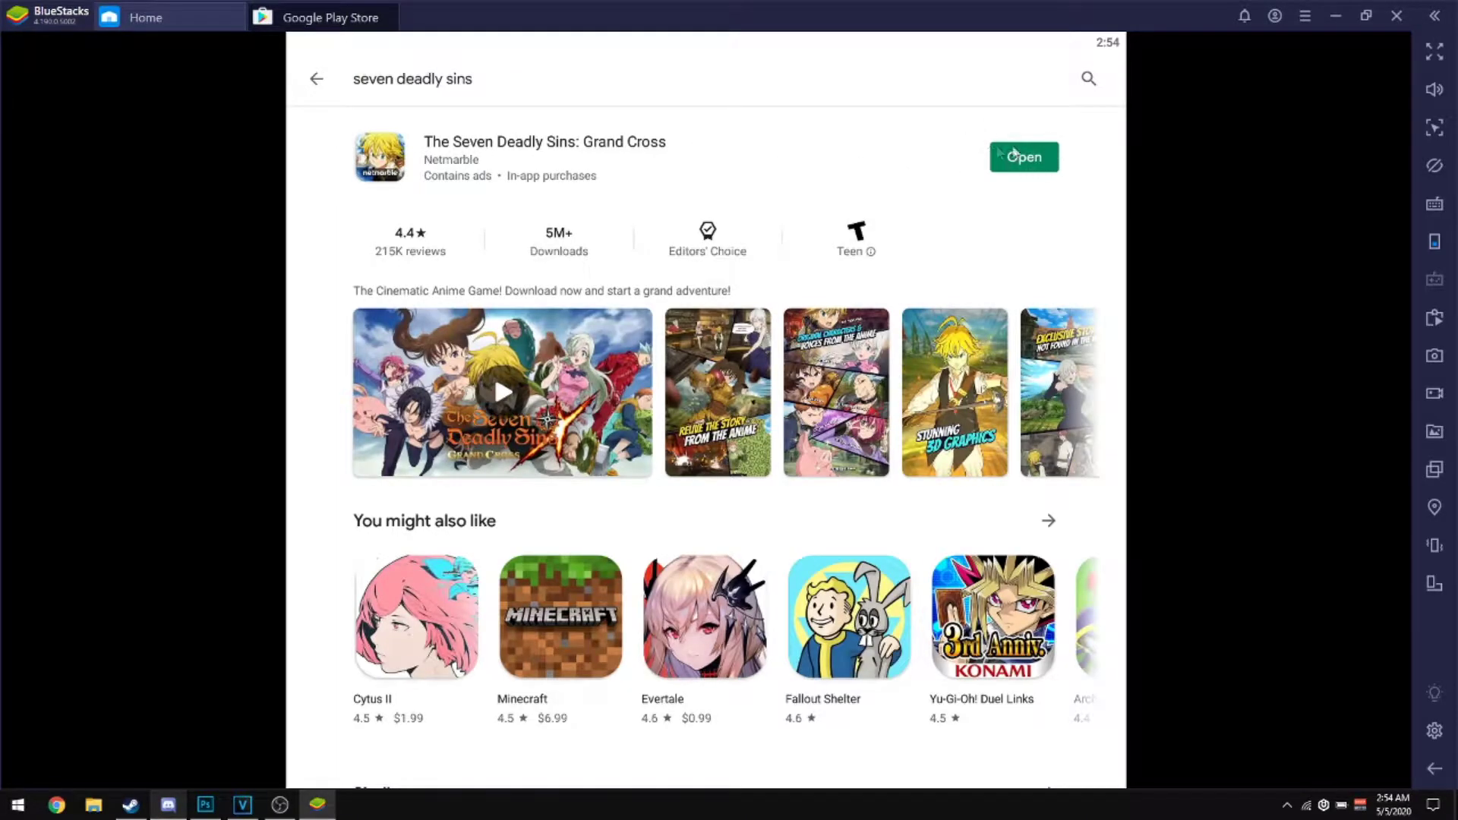
pyautogui.click(388, 16)
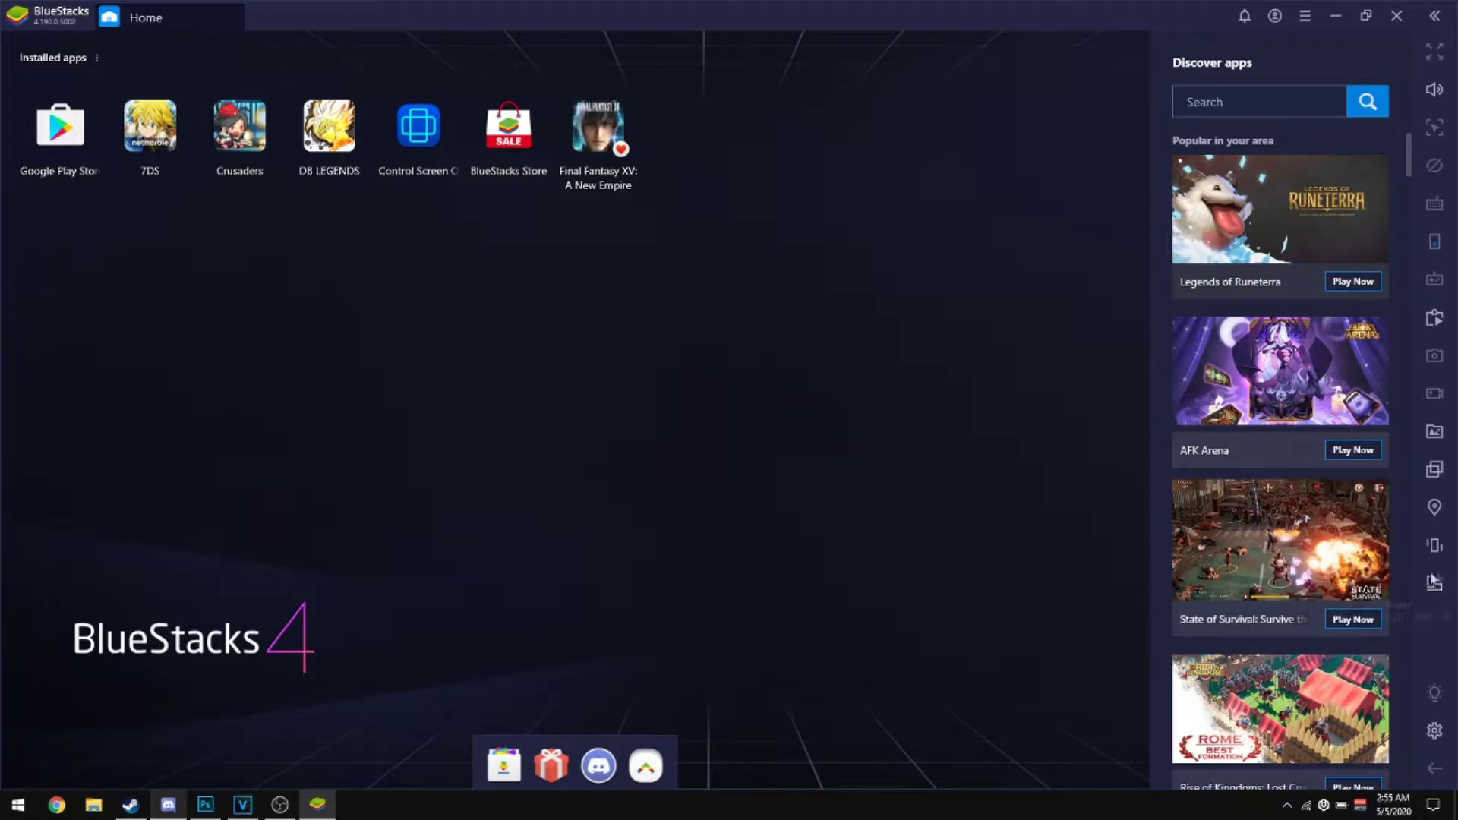
# Launch 7DS from the Home screen and toggle the display orientation twice.
pyautogui.click(143, 127)
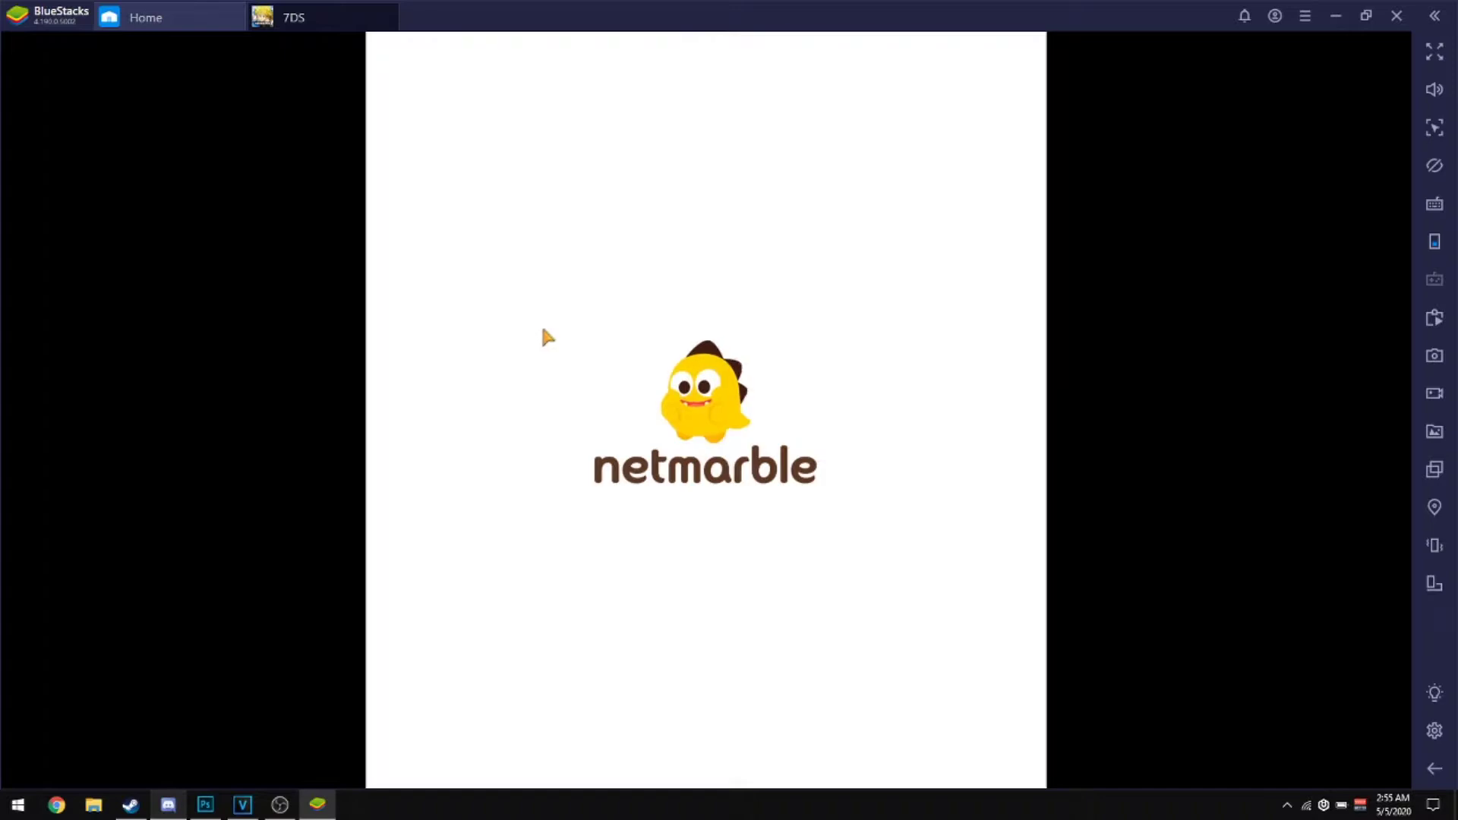
pyautogui.click(1434, 583)
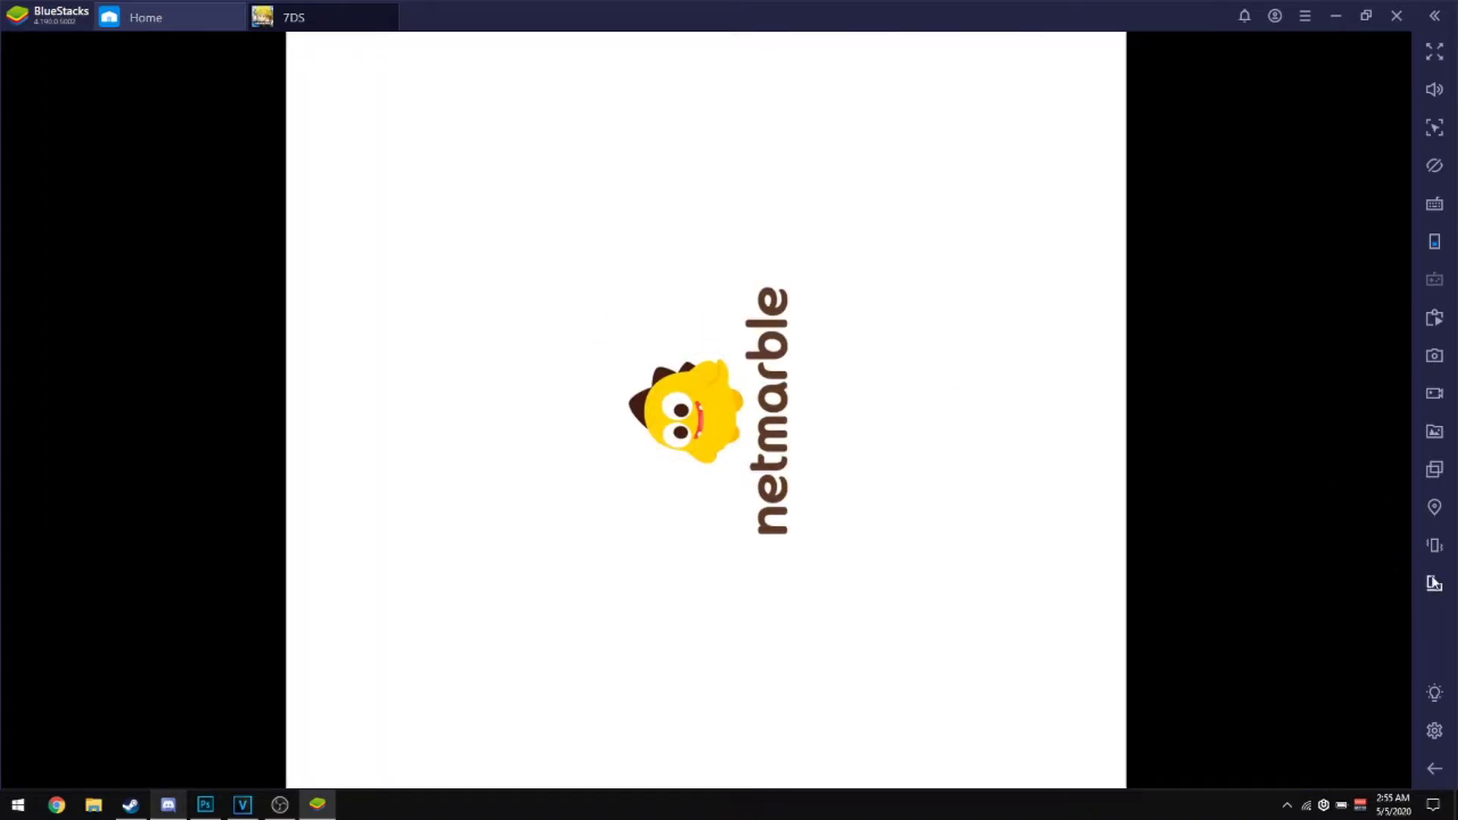
pyautogui.click(1434, 584)
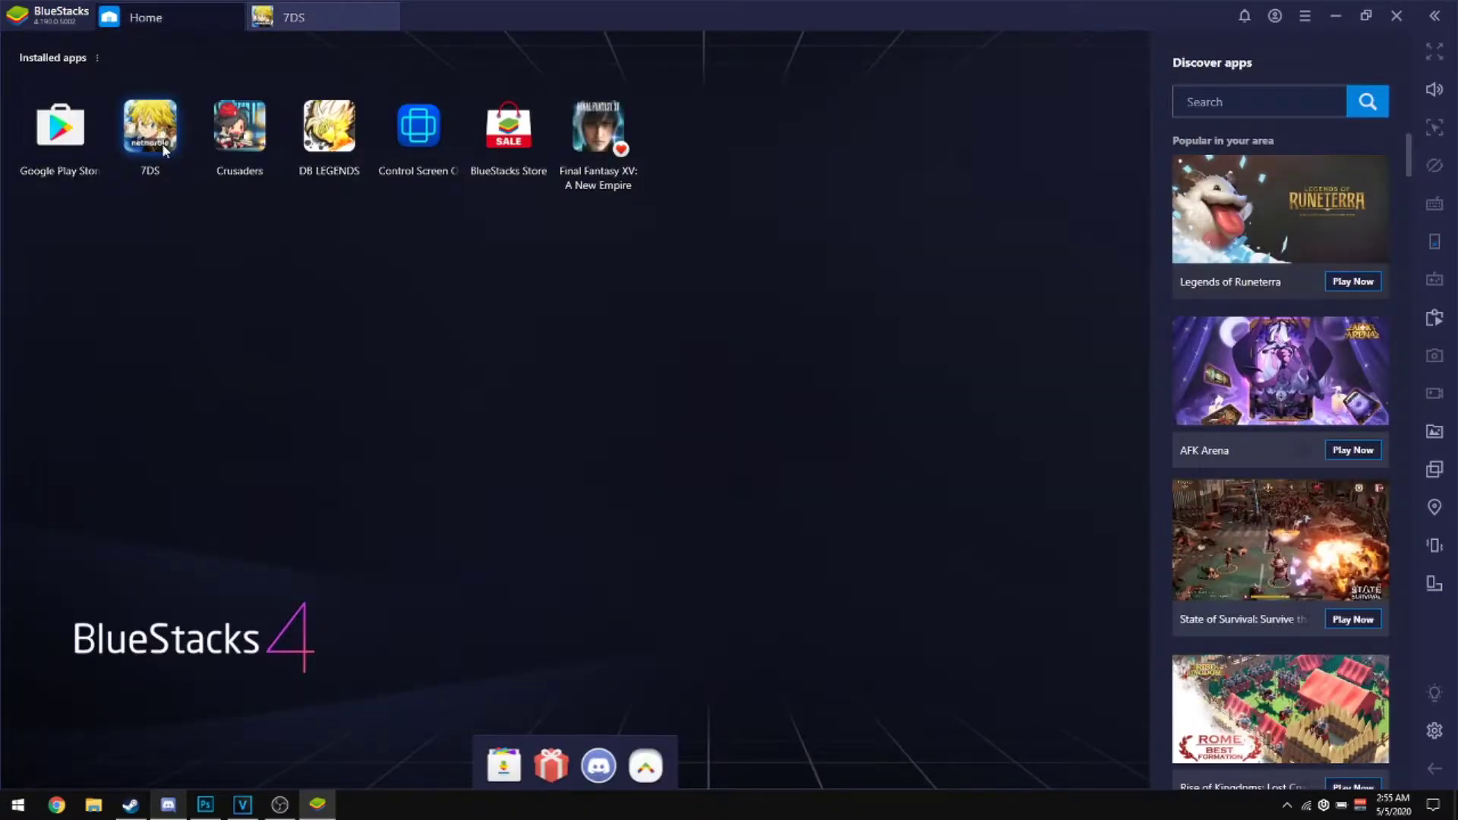
# Start the Control Screen Orientation service, return to the 7DS tab, and rotate to landscape.
pyautogui.click(424, 133)
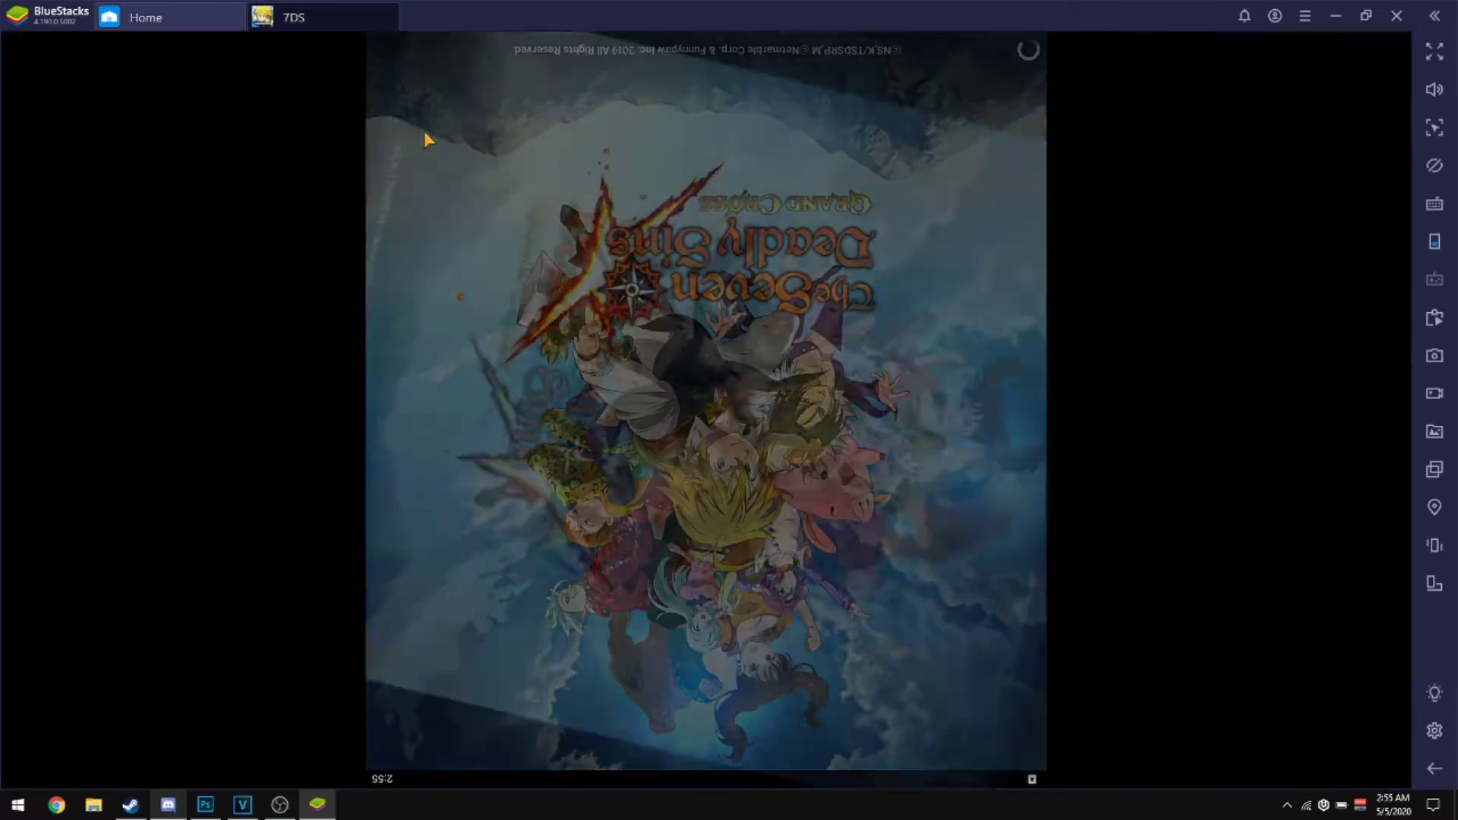
pyautogui.click(209, 15)
pyautogui.click(419, 126)
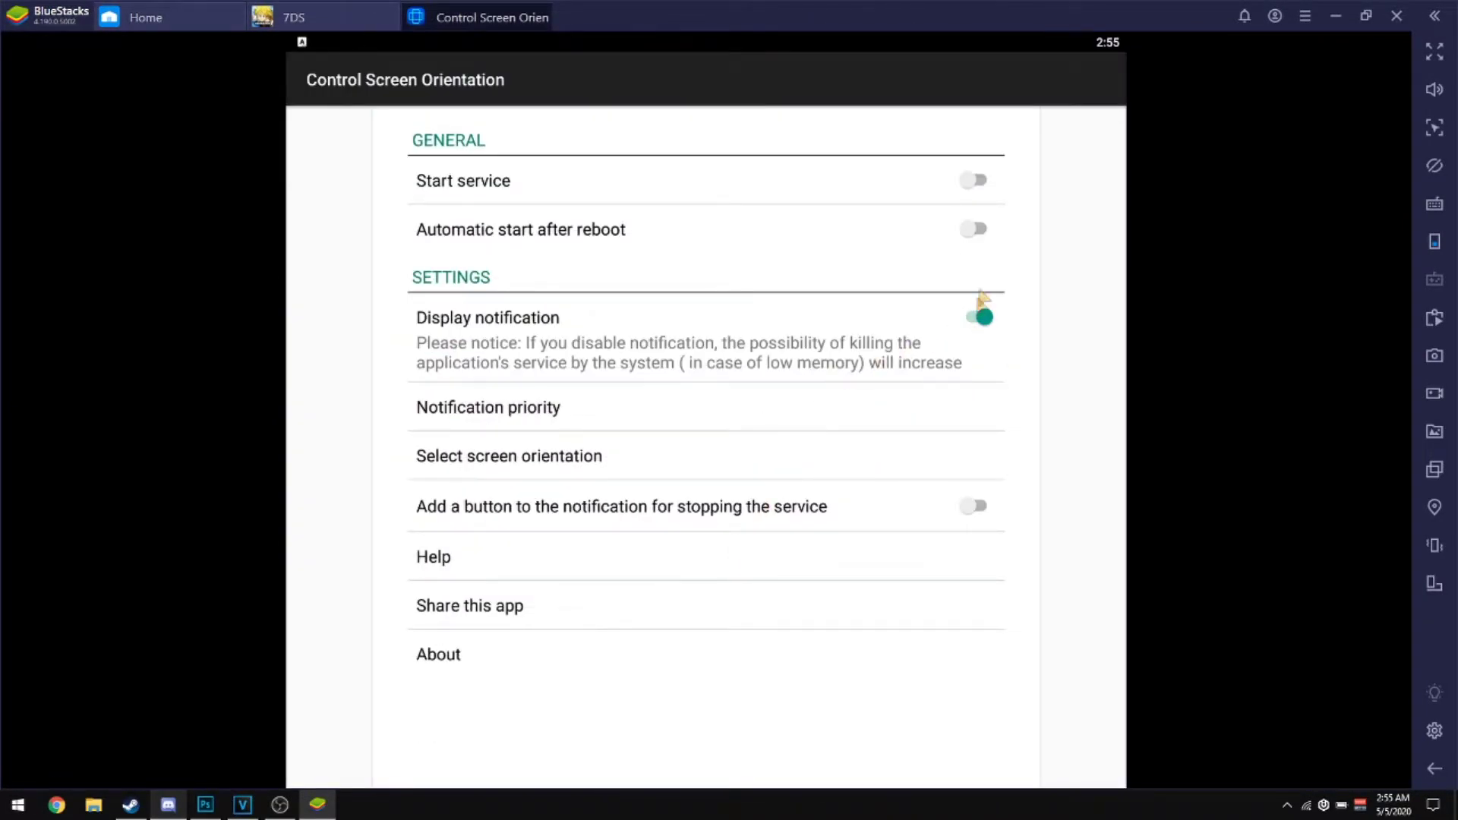
pyautogui.click(975, 181)
pyautogui.click(310, 20)
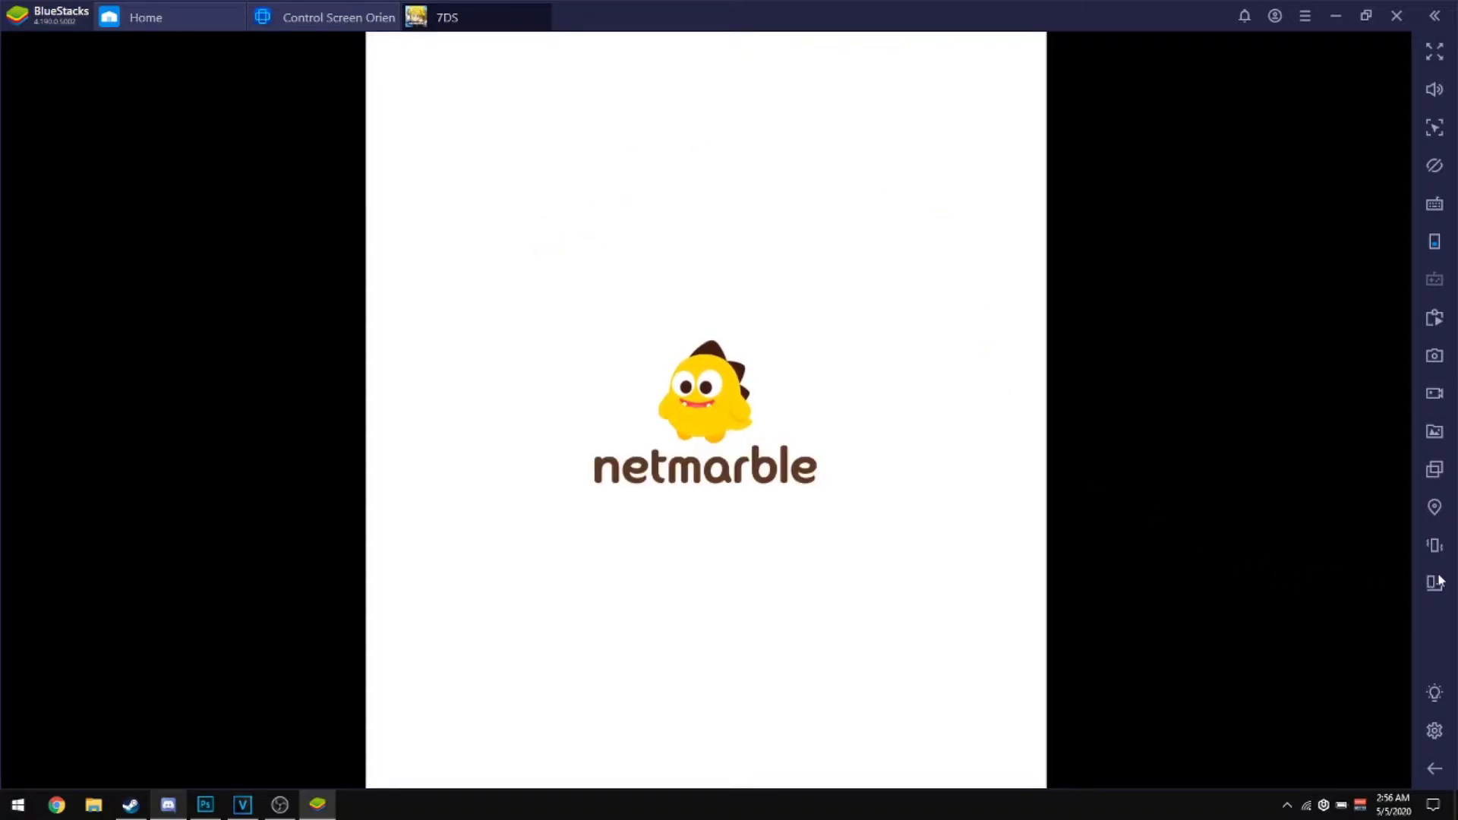
pyautogui.click(1439, 581)
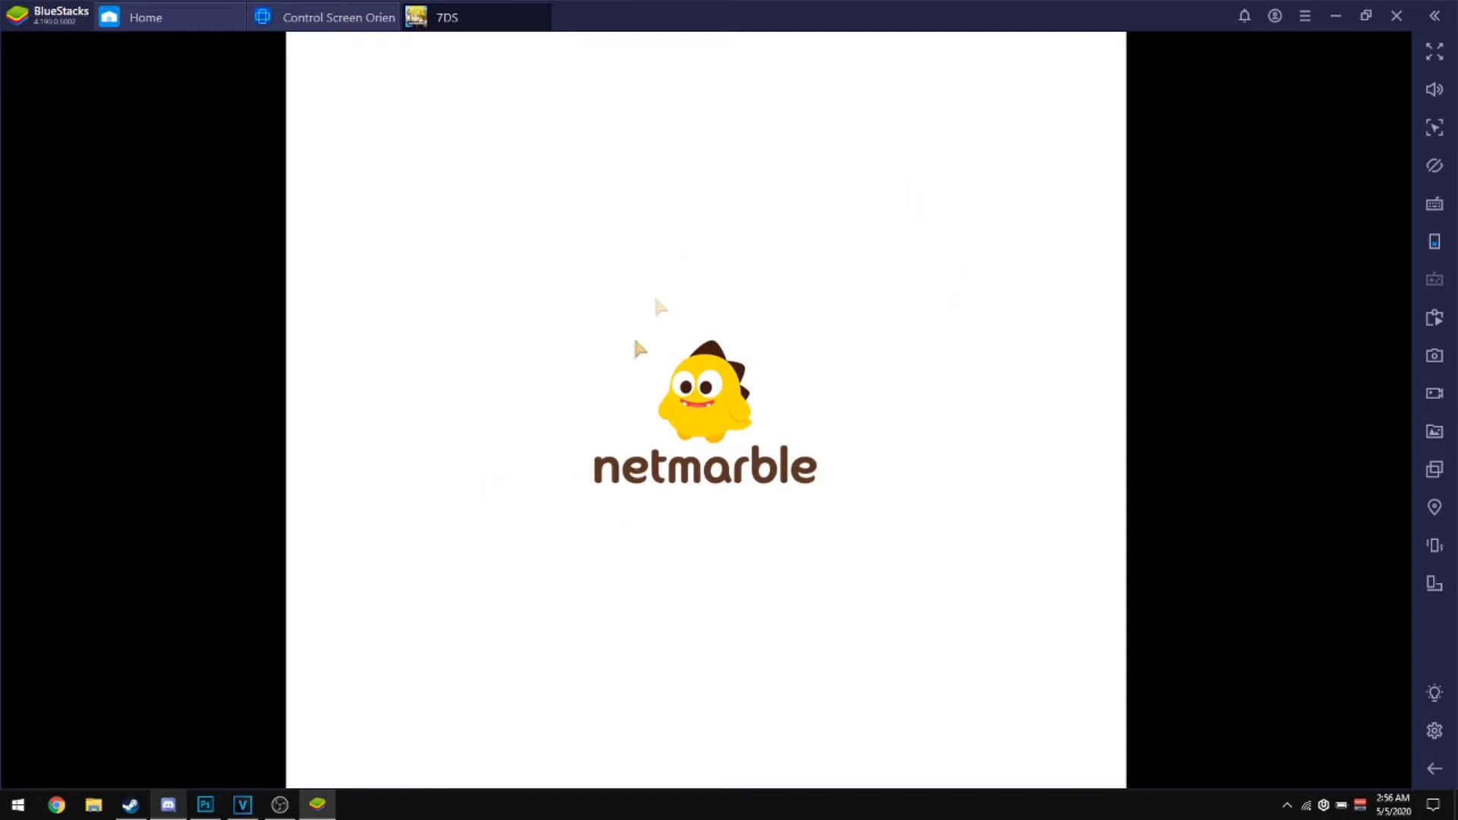
# Rotate the game back to portrait and close the emulator settings without changes.
pyautogui.click(1434, 583)
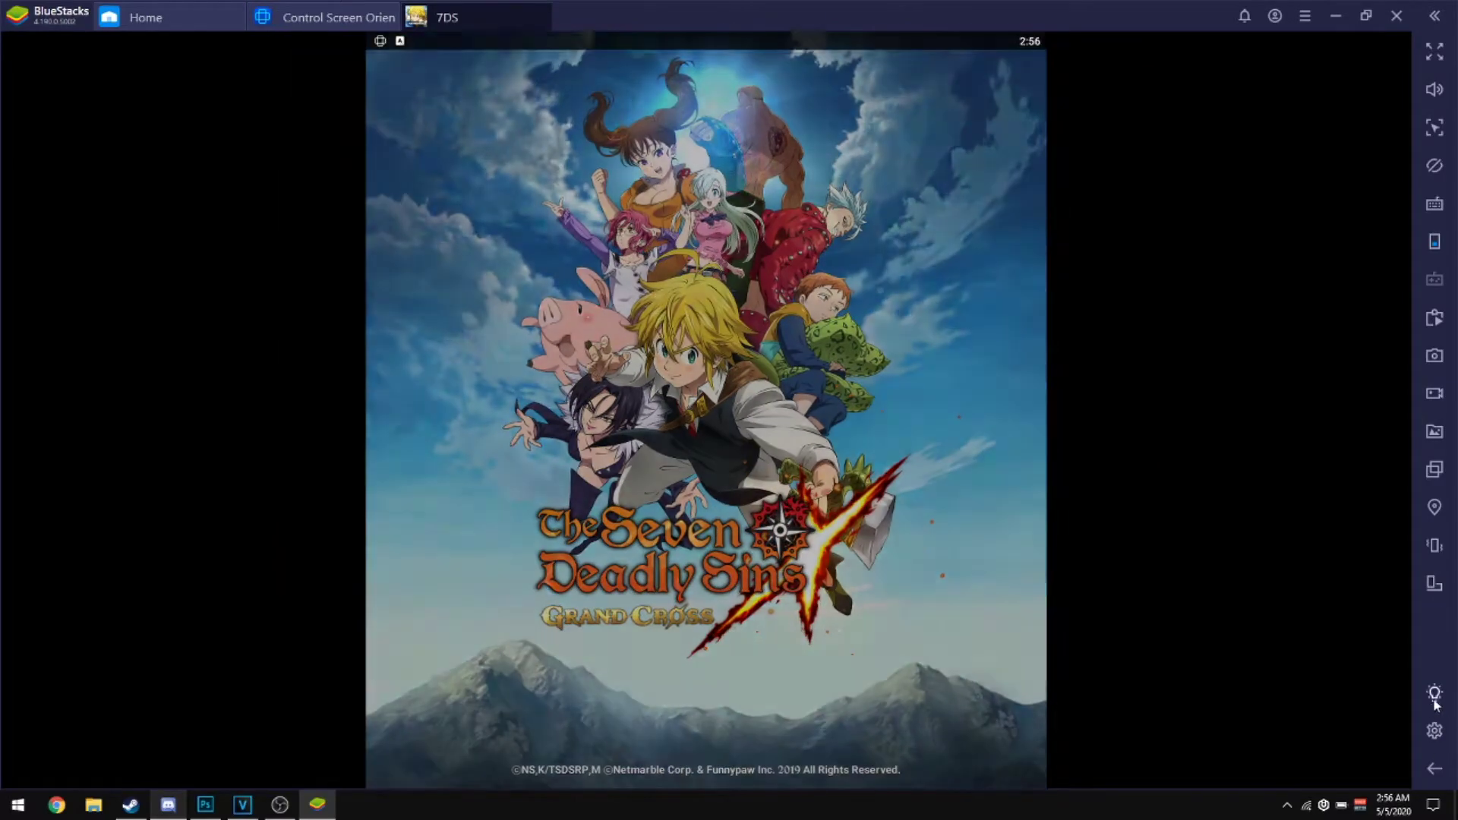
pyautogui.click(1435, 730)
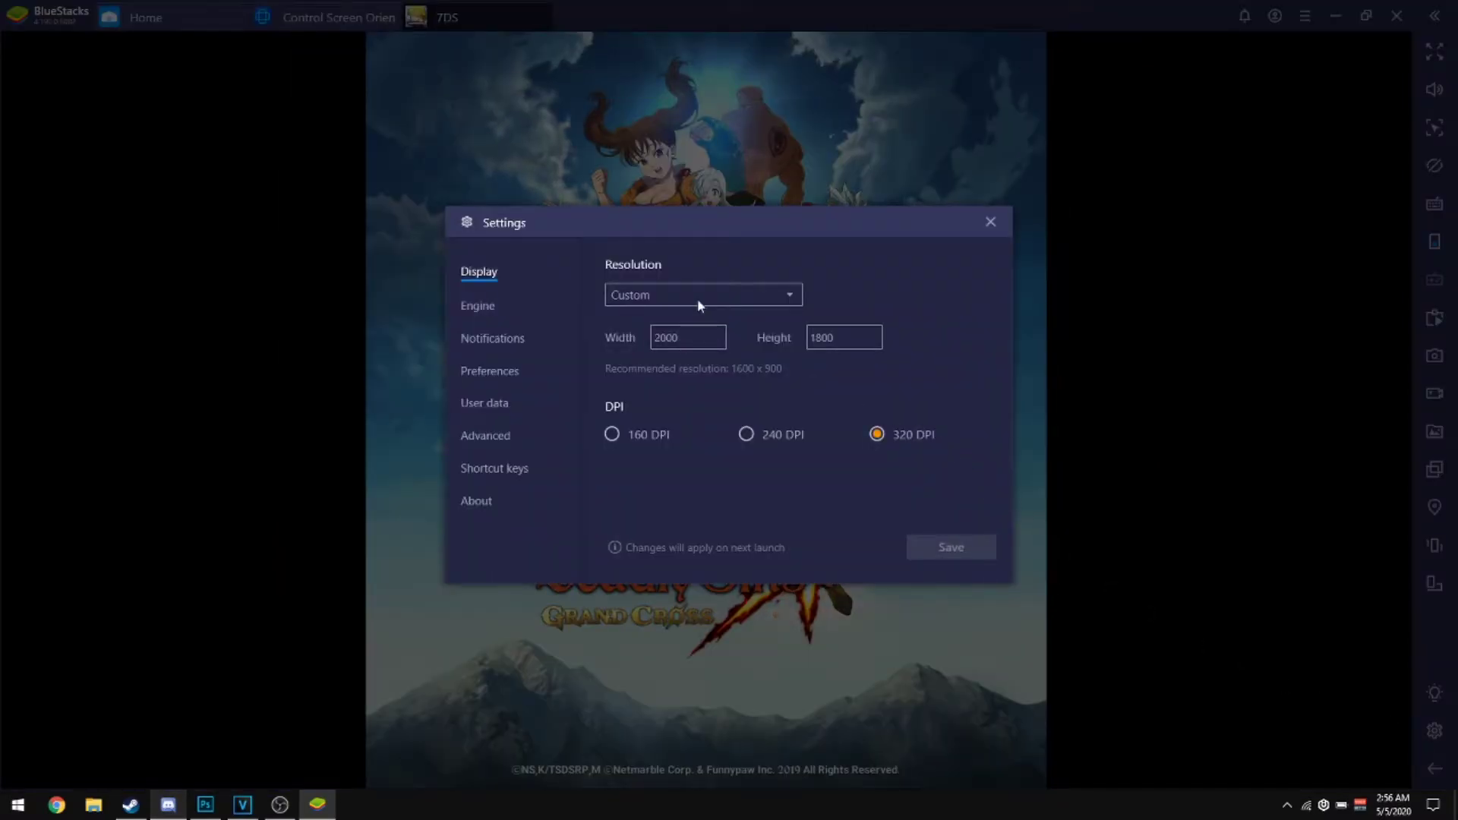
pyautogui.click(989, 221)
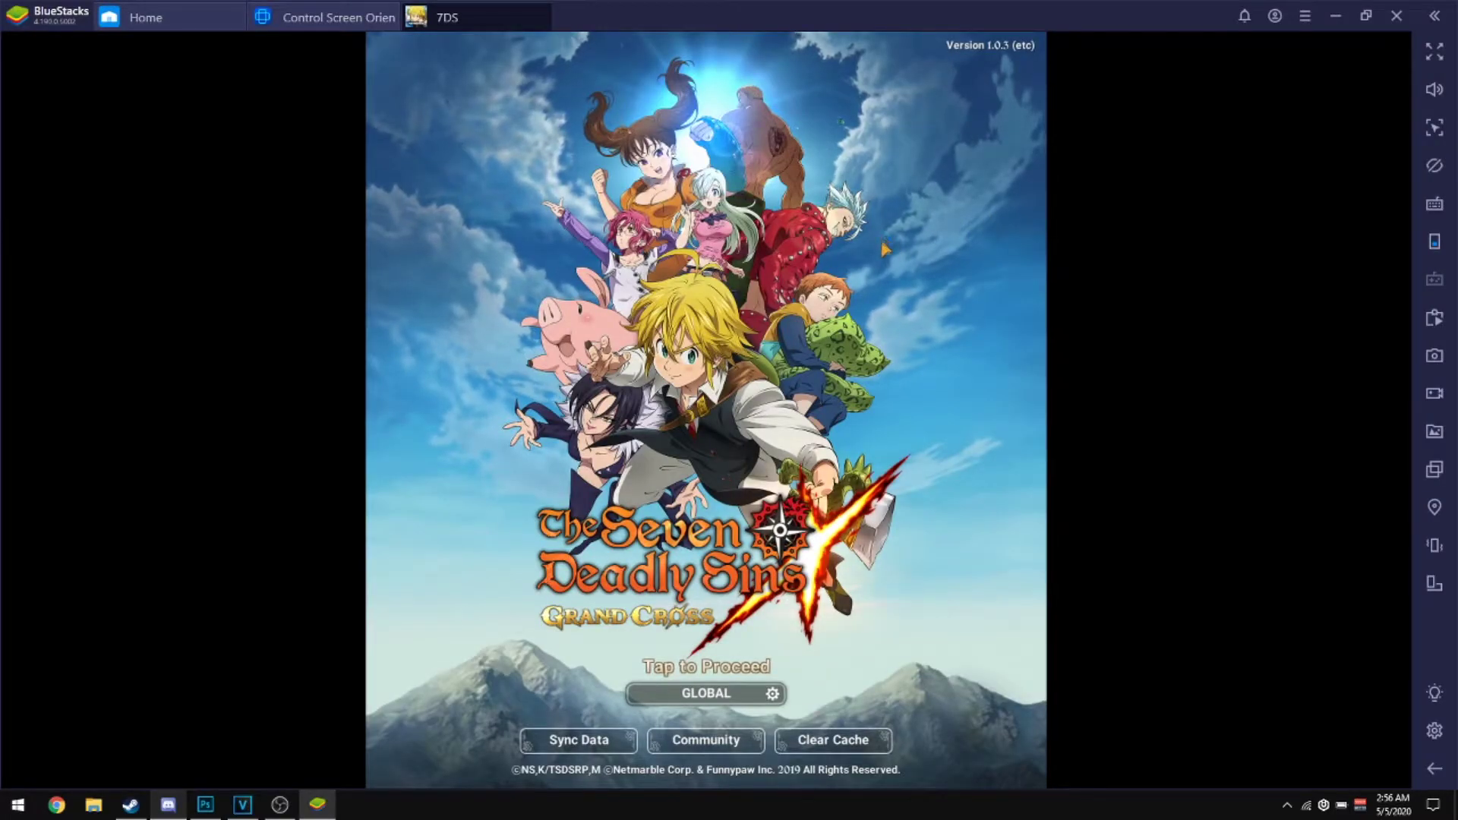
# Proceed past the 7DS title screen, dismiss the notice, and bring up BlueStacks Settings.
pyautogui.click(762, 420)
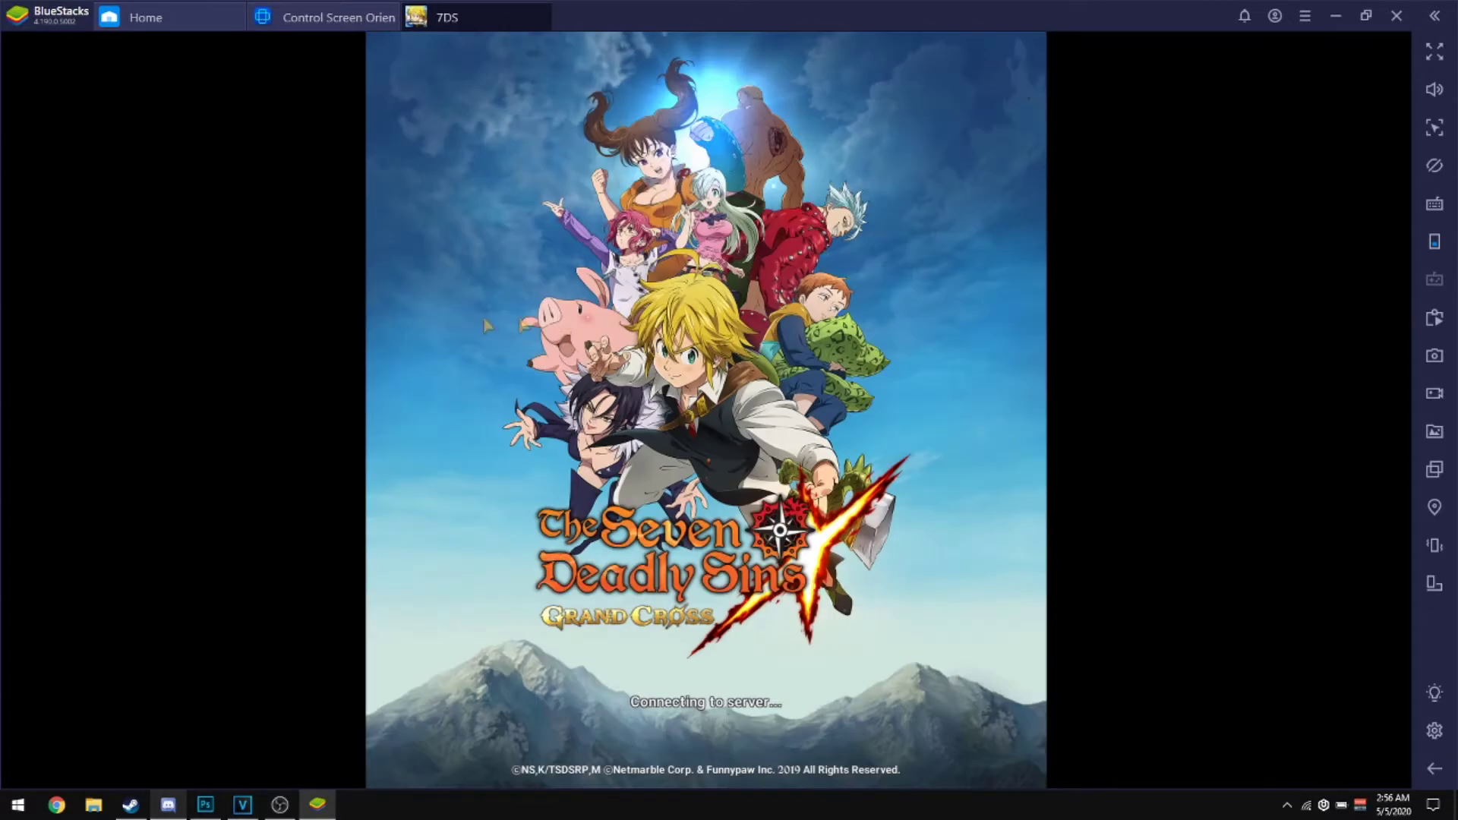
pyautogui.click(989, 343)
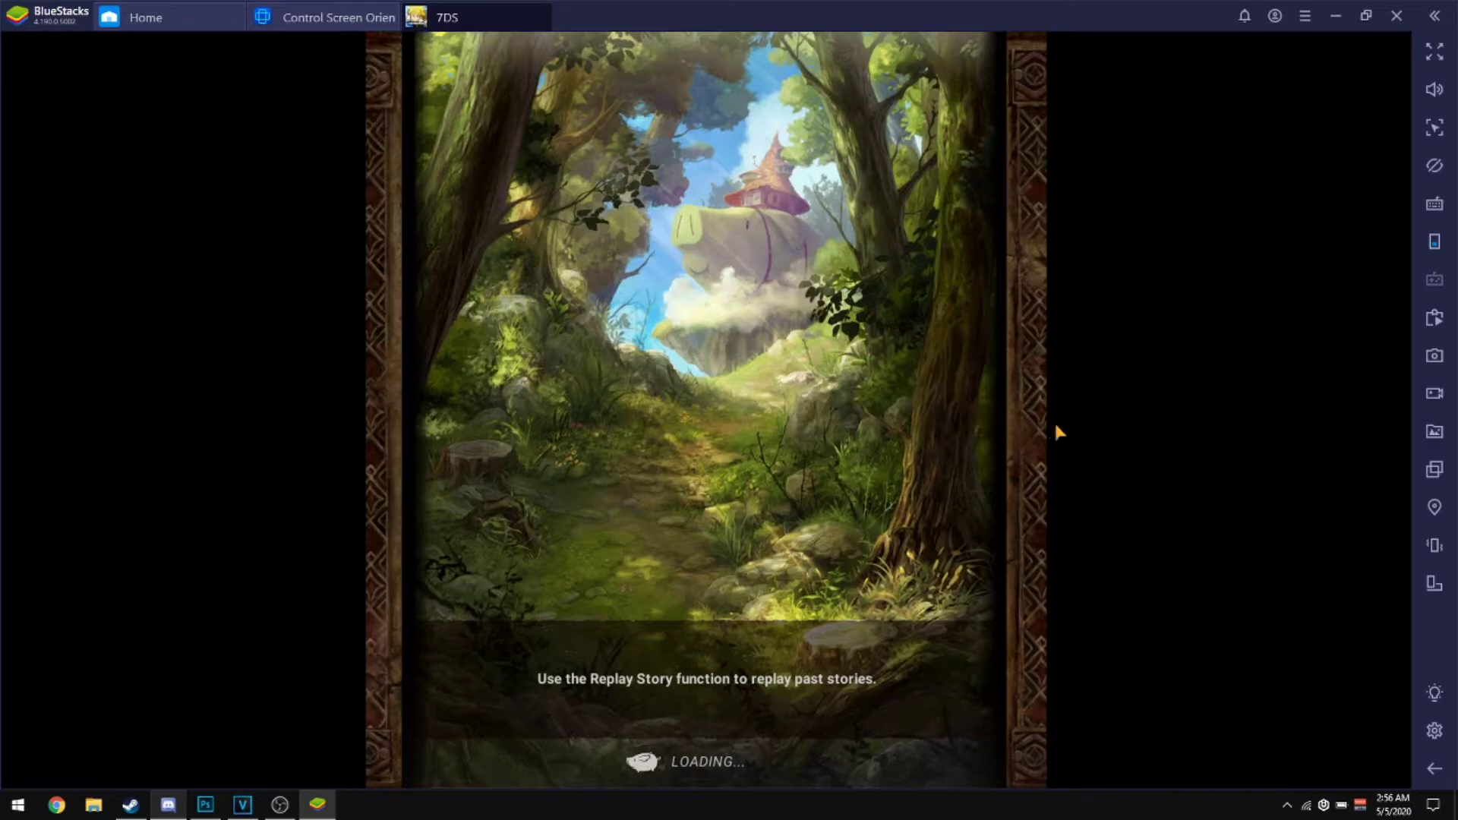
pyautogui.click(1442, 733)
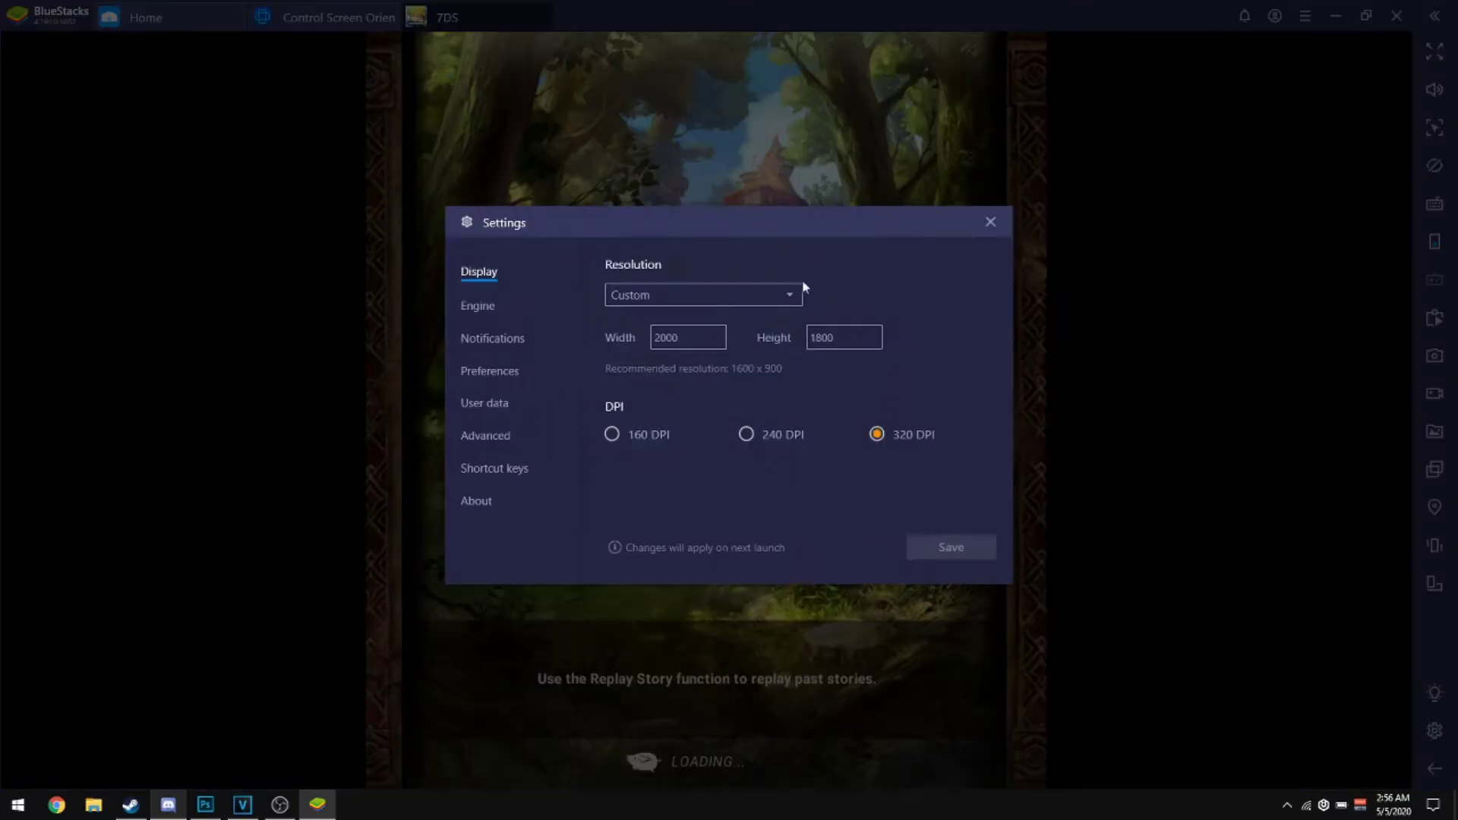
# Leave the resolution on Custom, close Settings, and walk the character over to the pig.
pyautogui.click(744, 293)
pyautogui.click(736, 297)
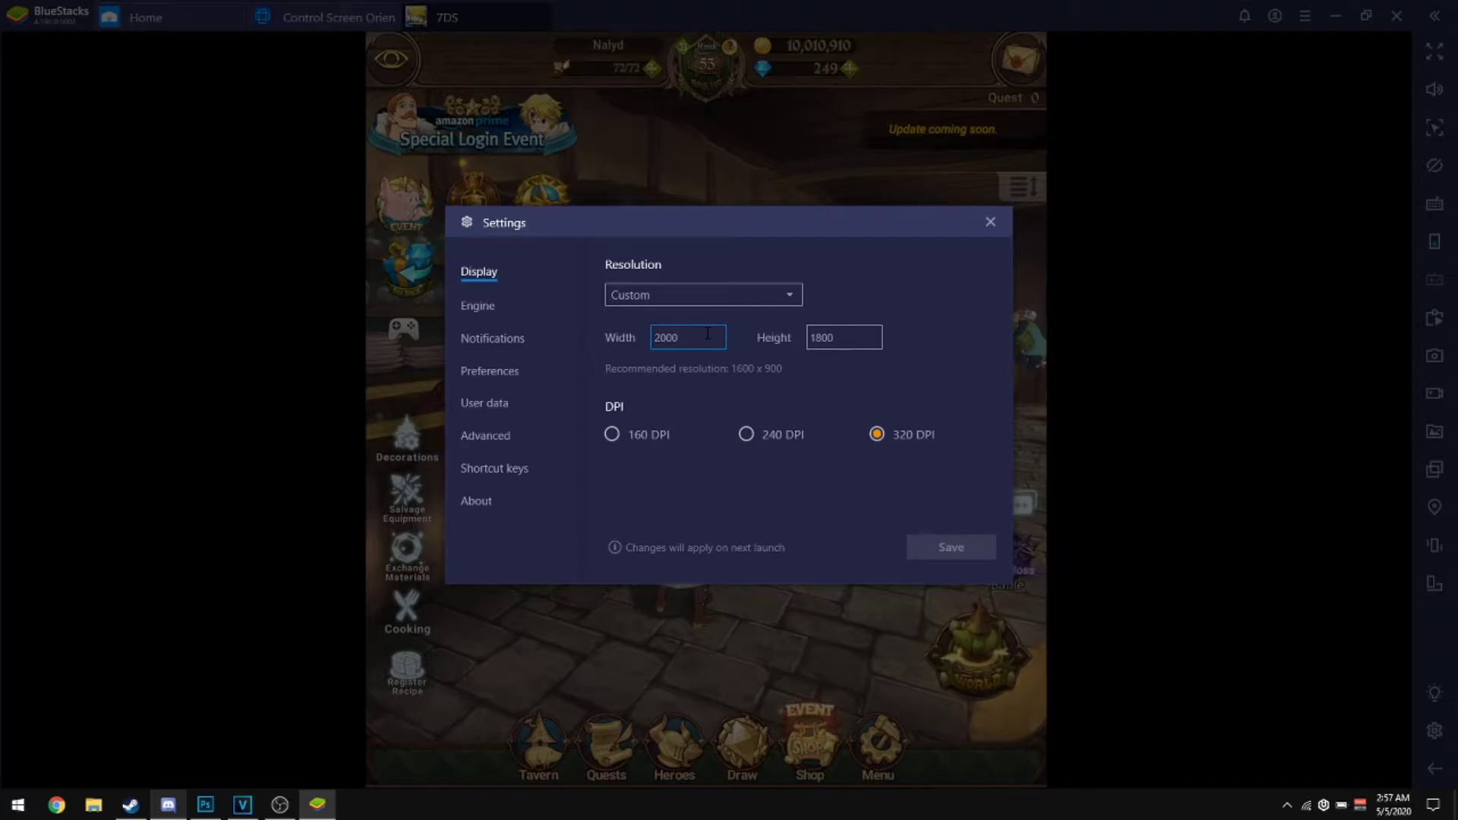
pyautogui.click(991, 223)
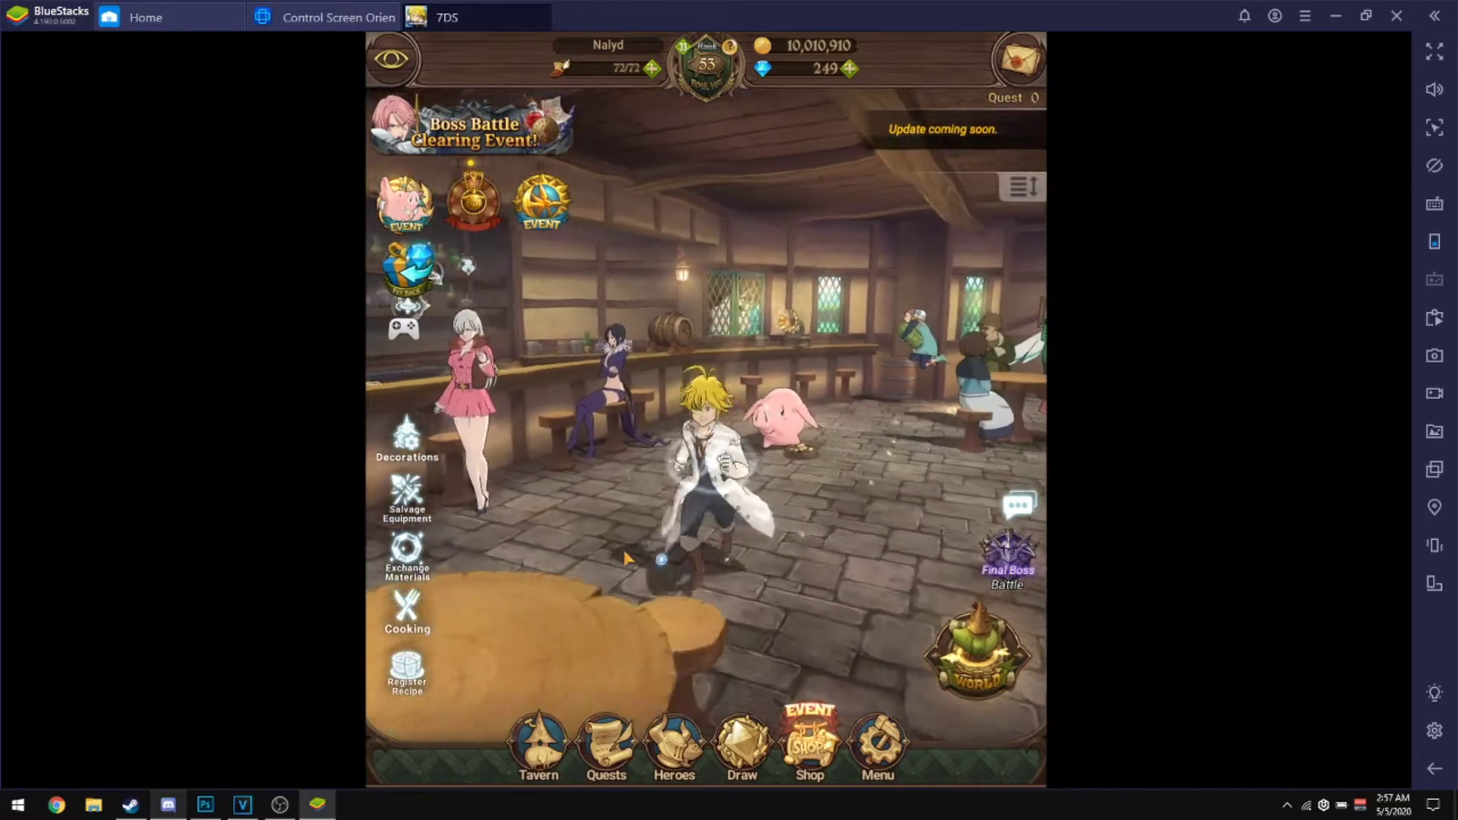
pyautogui.click(817, 412)
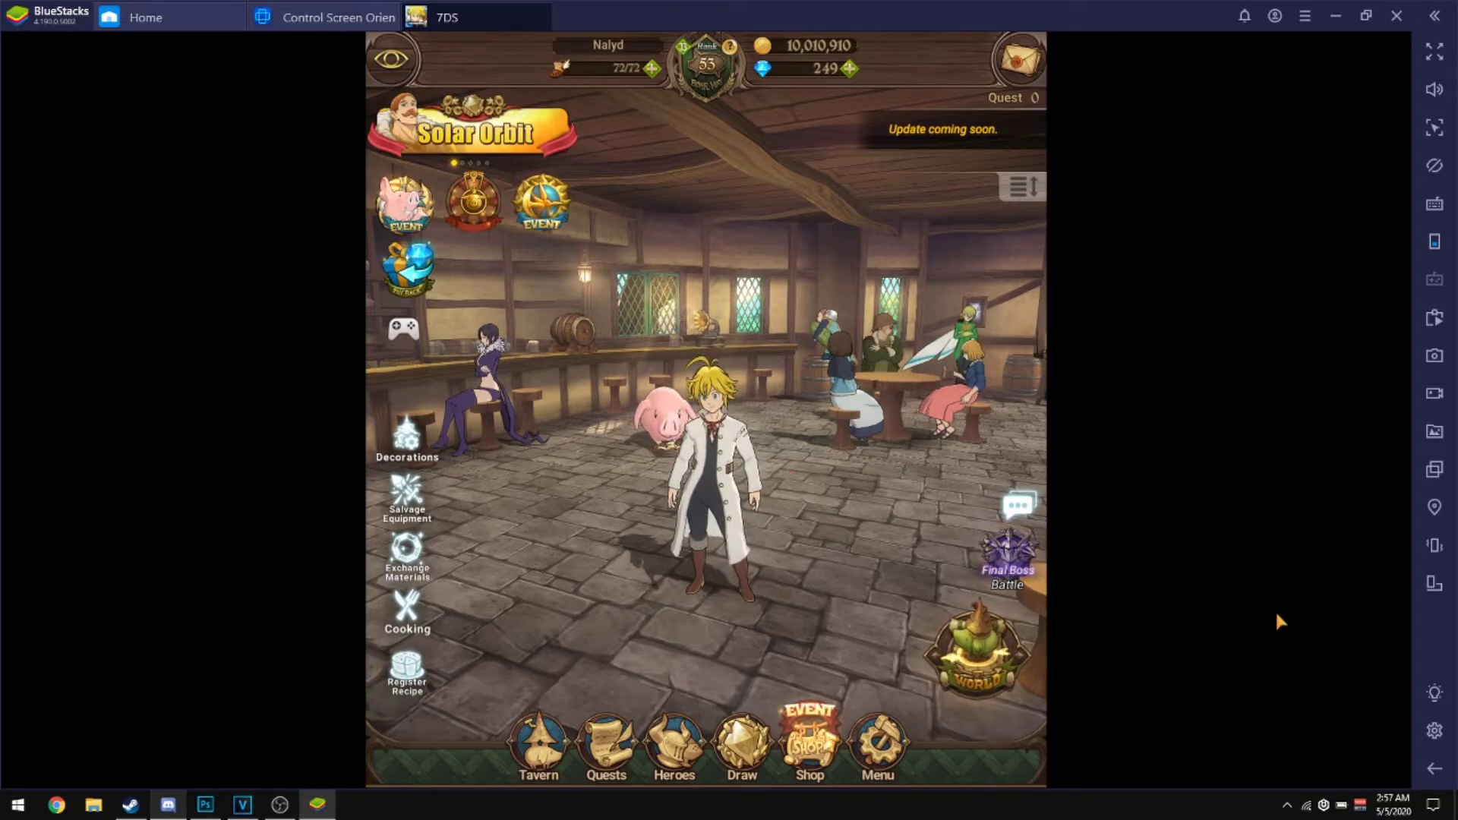
# Reopen Settings, keep the Custom 2000 x 1800 resolution at 320 DPI, and go to Engine.
pyautogui.click(1435, 730)
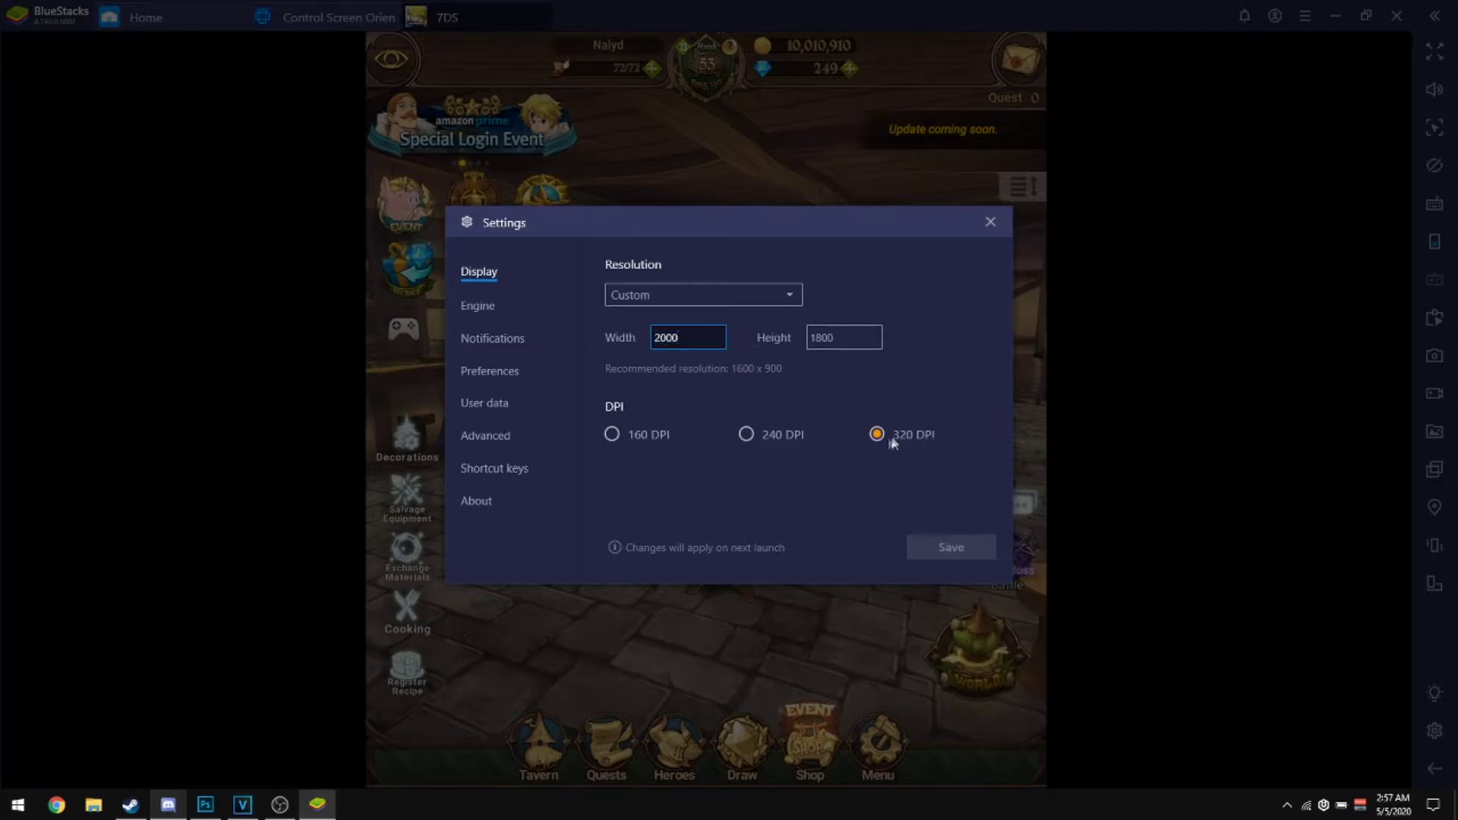
pyautogui.click(490, 311)
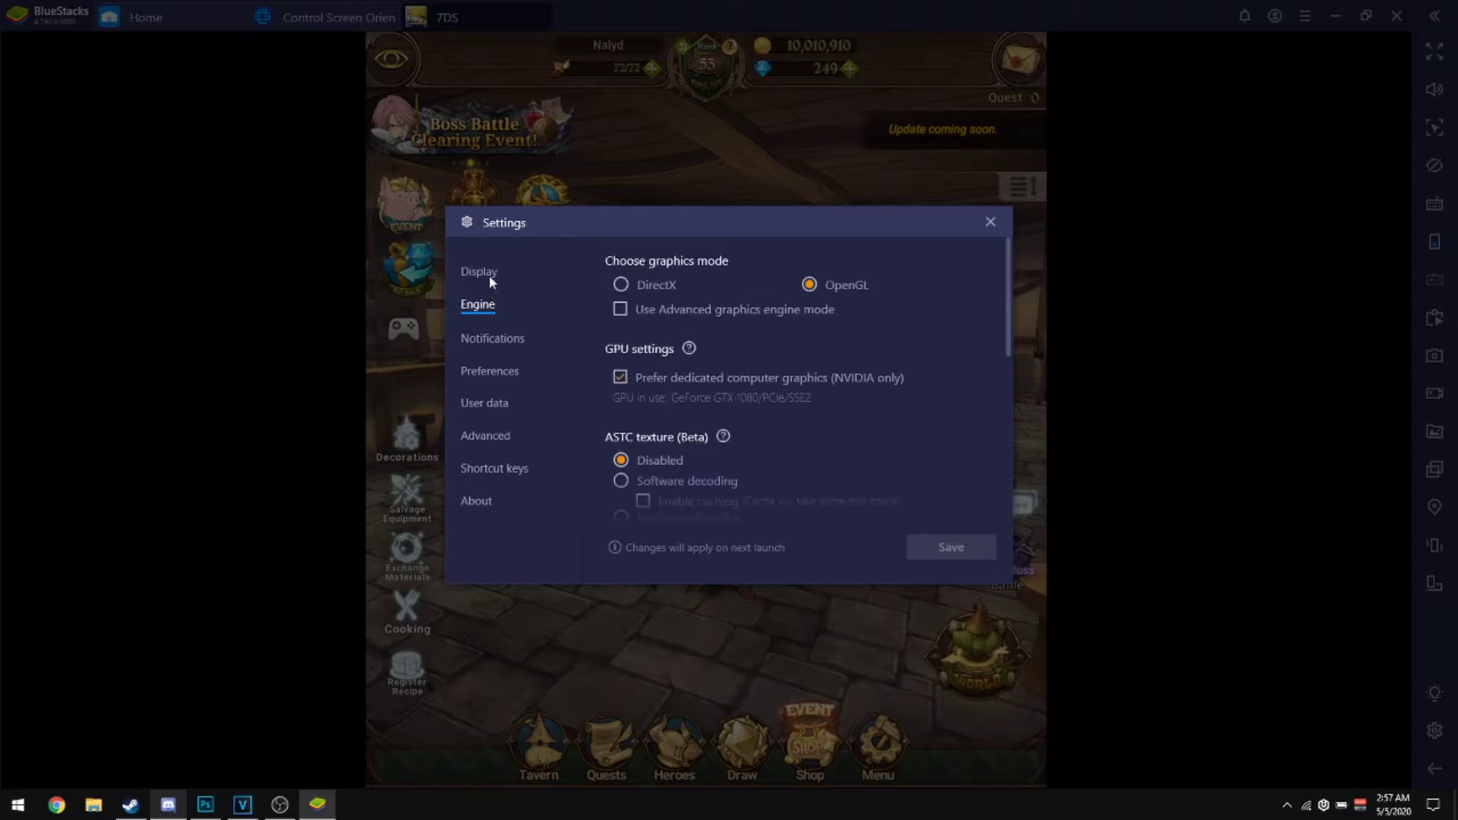
pyautogui.click(490, 276)
pyautogui.click(706, 296)
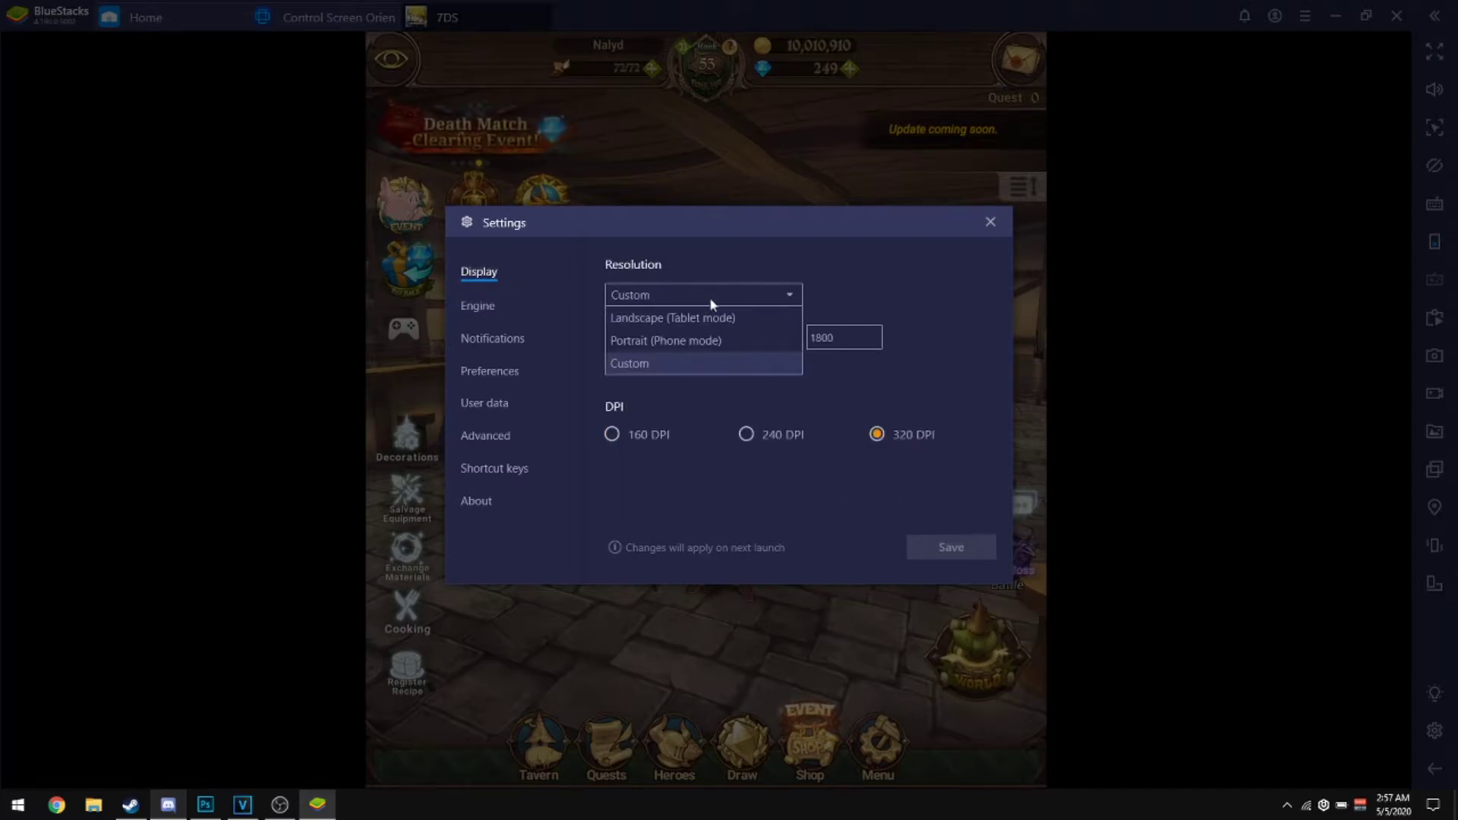
pyautogui.click(718, 300)
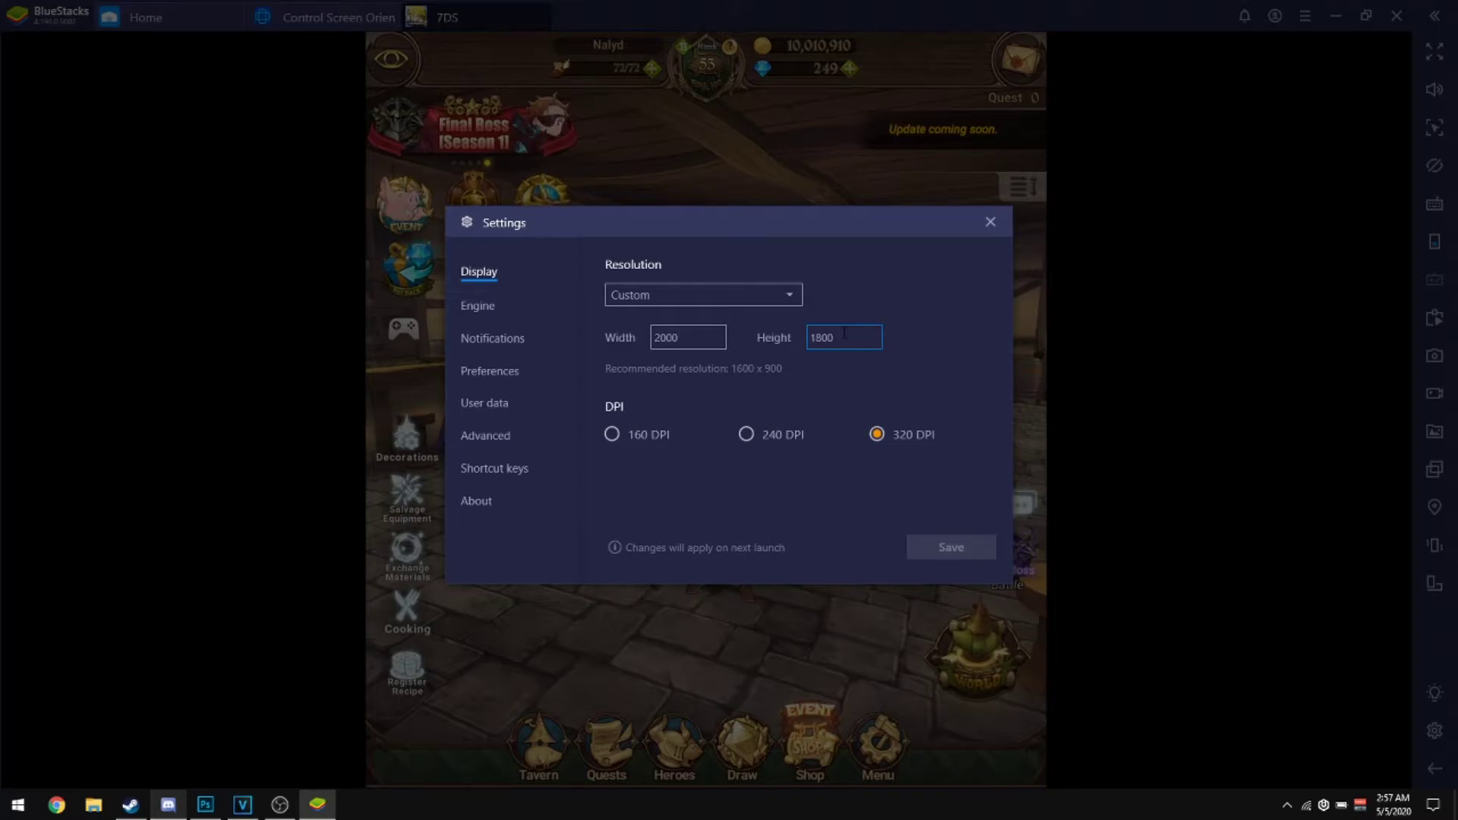
pyautogui.click(737, 301)
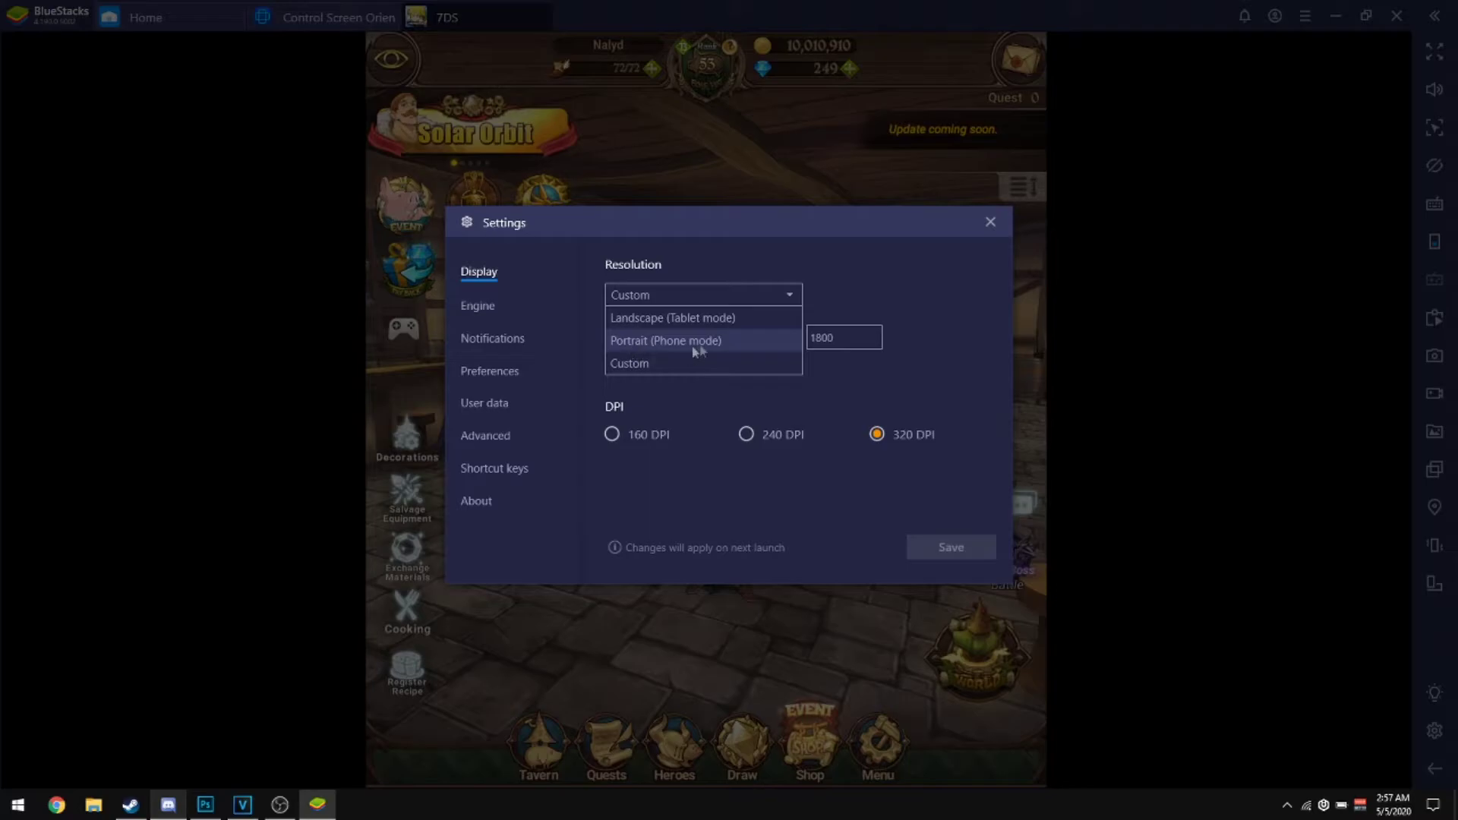
pyautogui.click(778, 298)
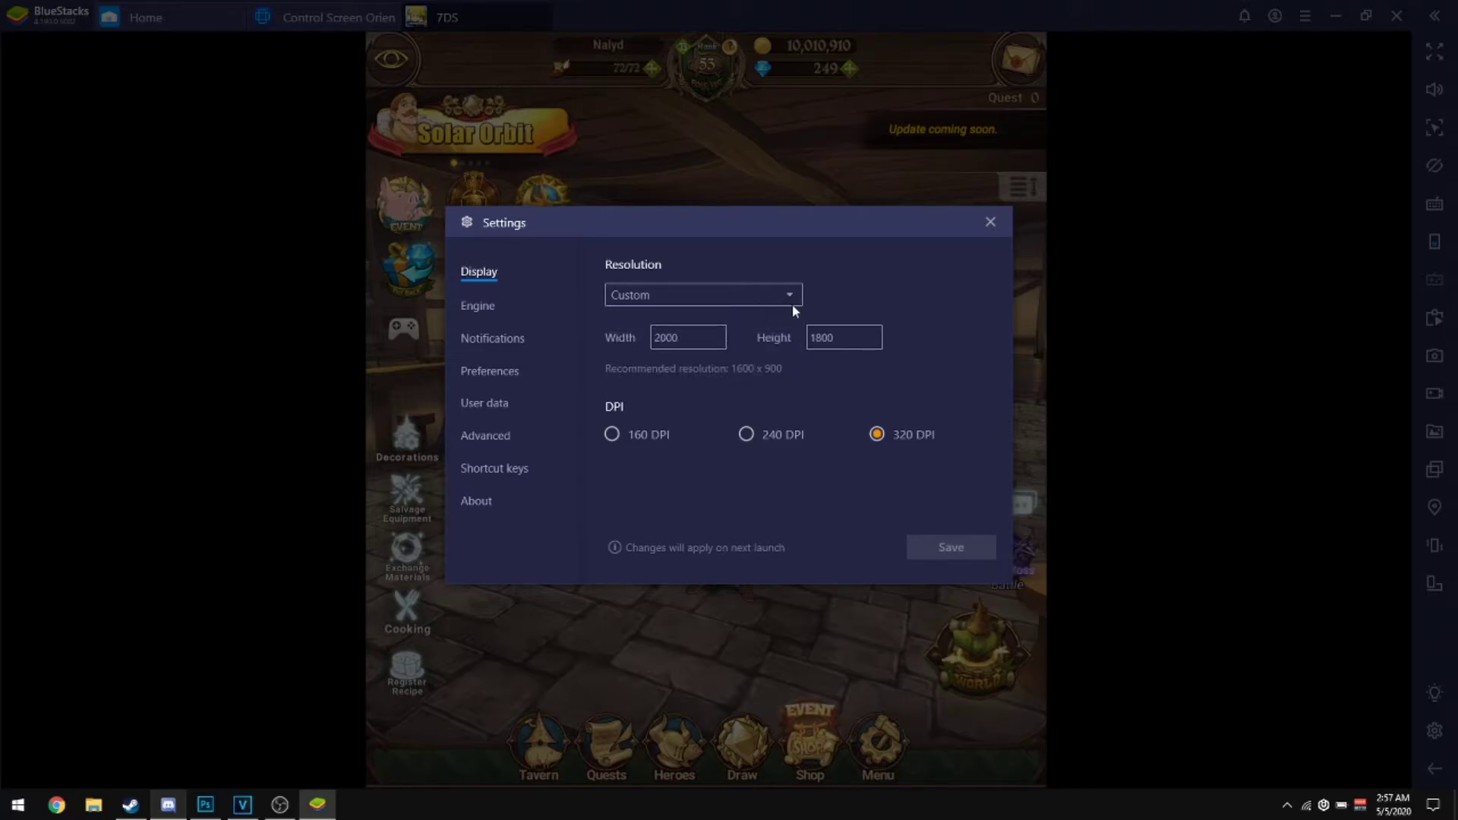
pyautogui.click(500, 305)
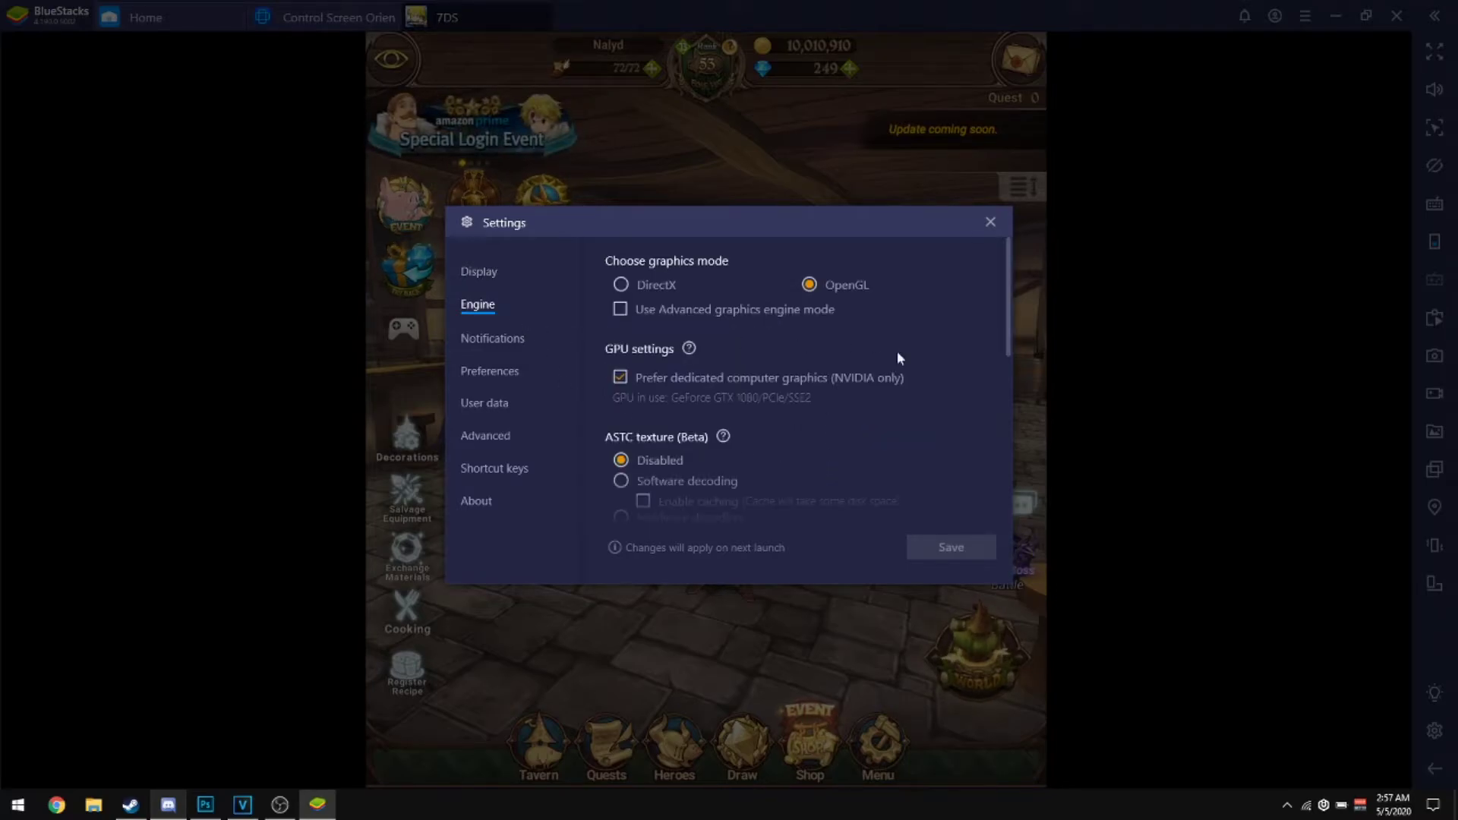
# Keep High performance (4 CPU cores, 4096 memory) and 144 FPS with high frame rates, then close Settings.
pyautogui.moveTo(1008, 335); pyautogui.dragTo(1006, 435)
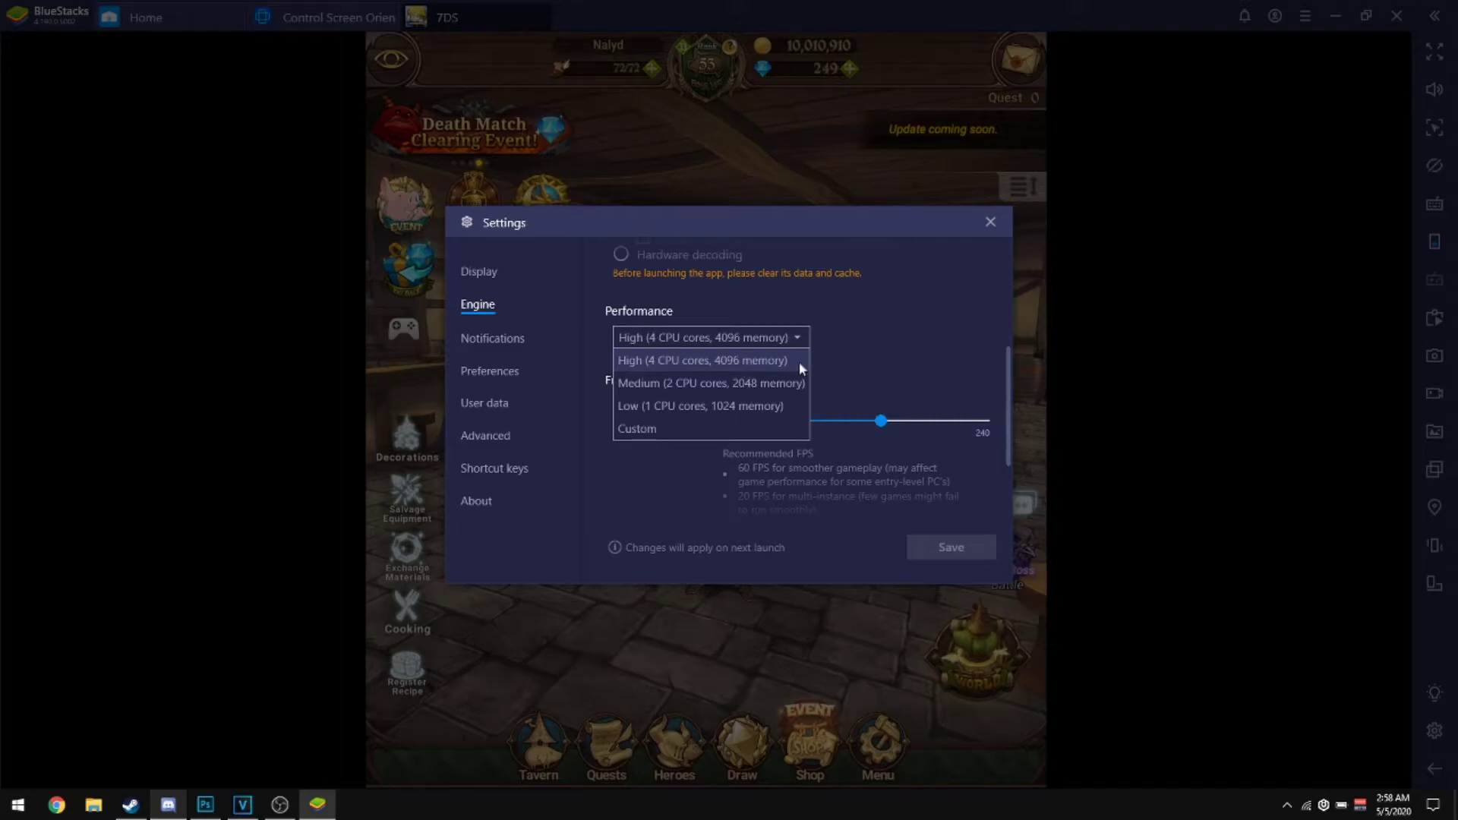
pyautogui.click(793, 362)
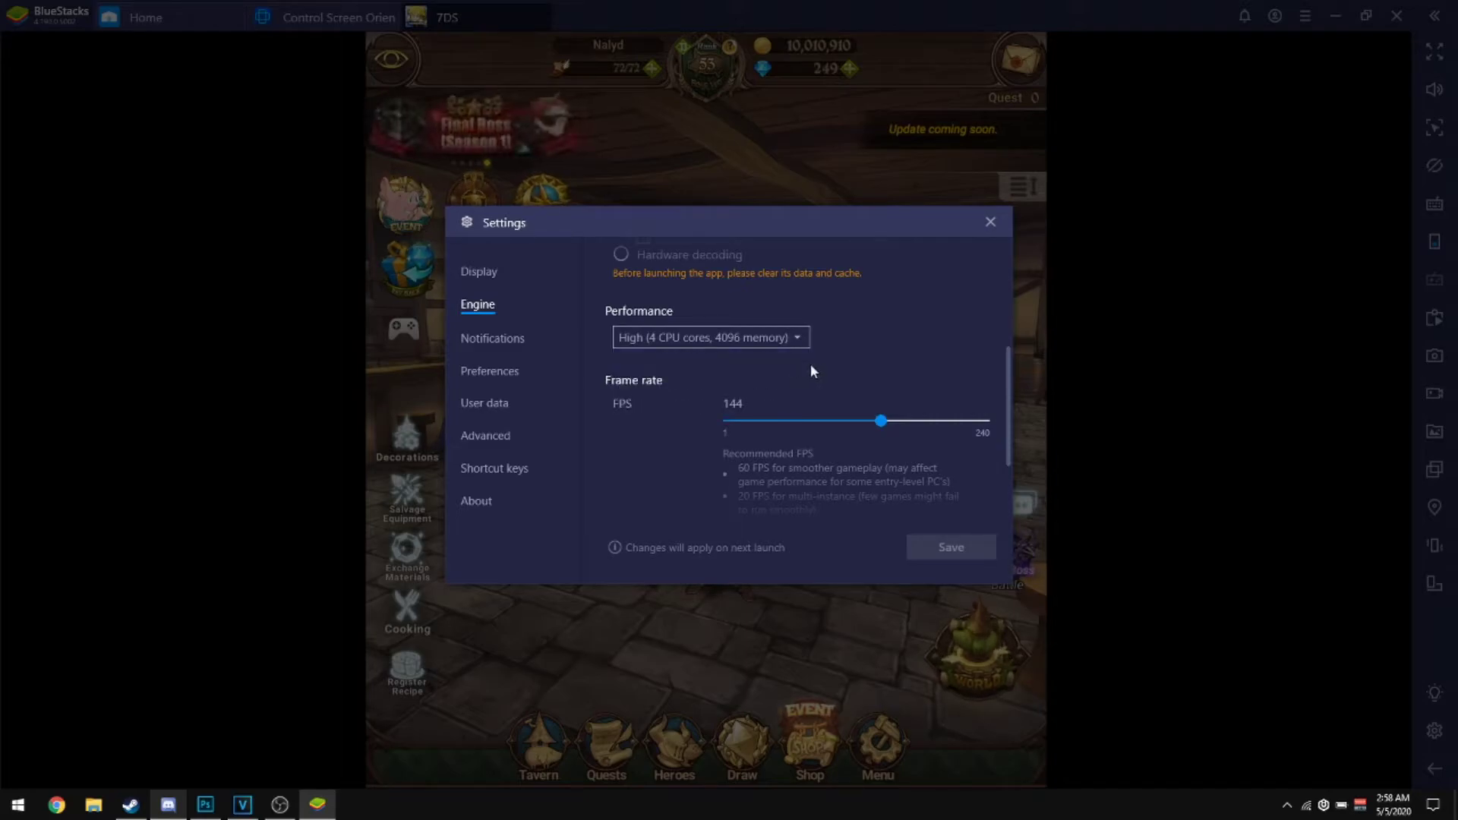
pyautogui.scroll(-2, 752, 377)
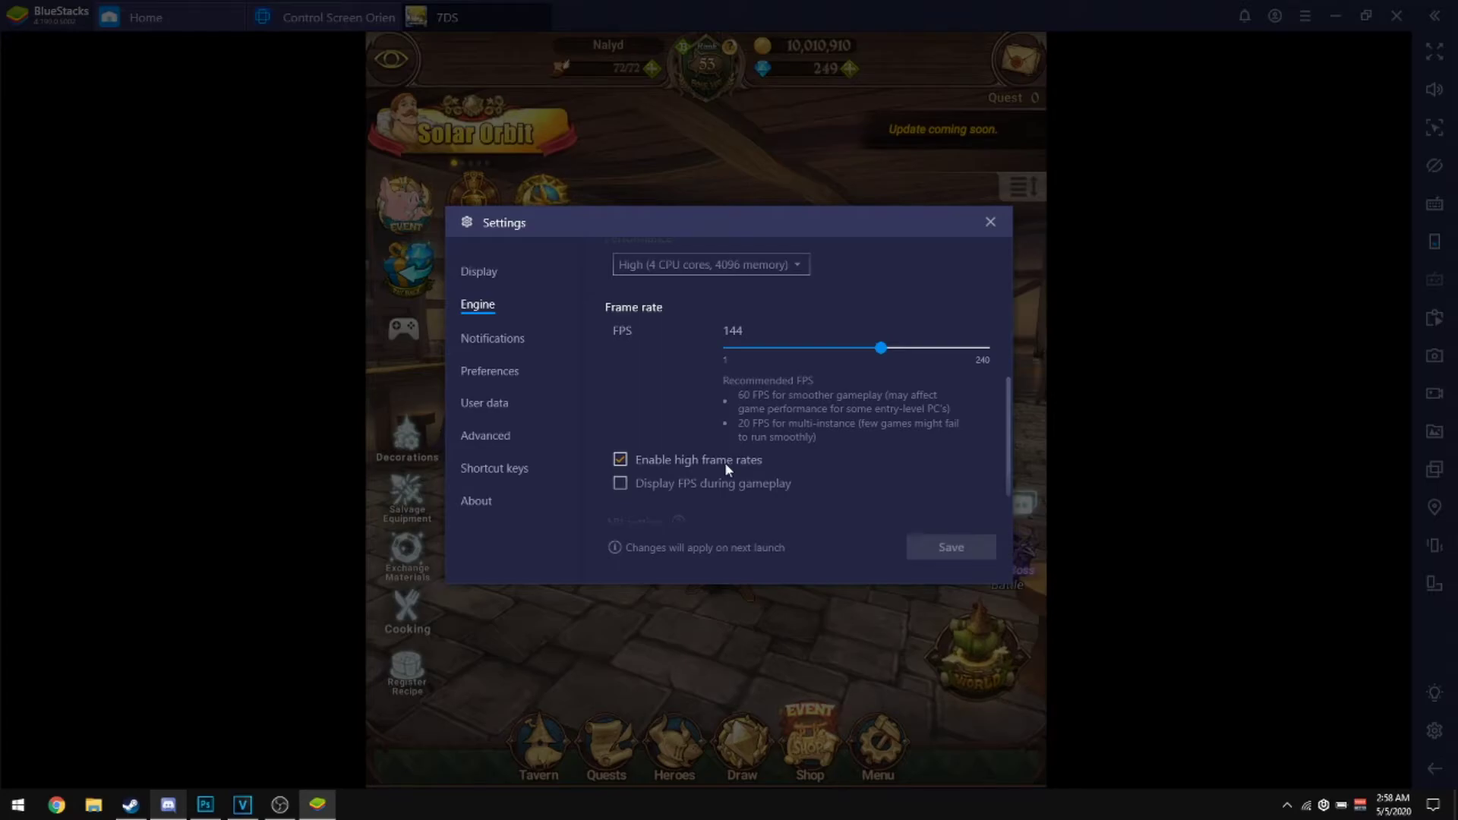
pyautogui.scroll(-2, 607, 431)
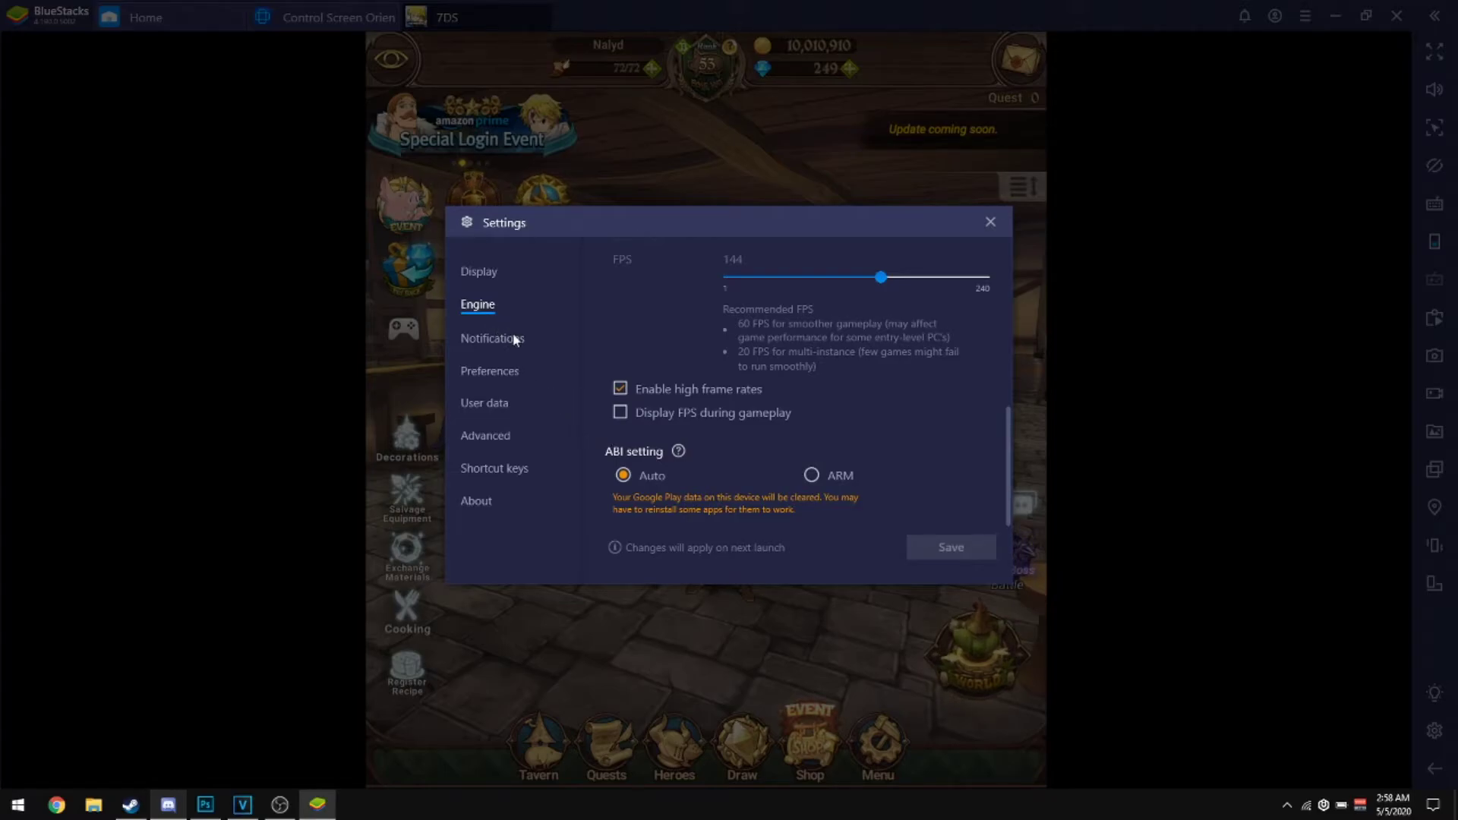
pyautogui.click(990, 223)
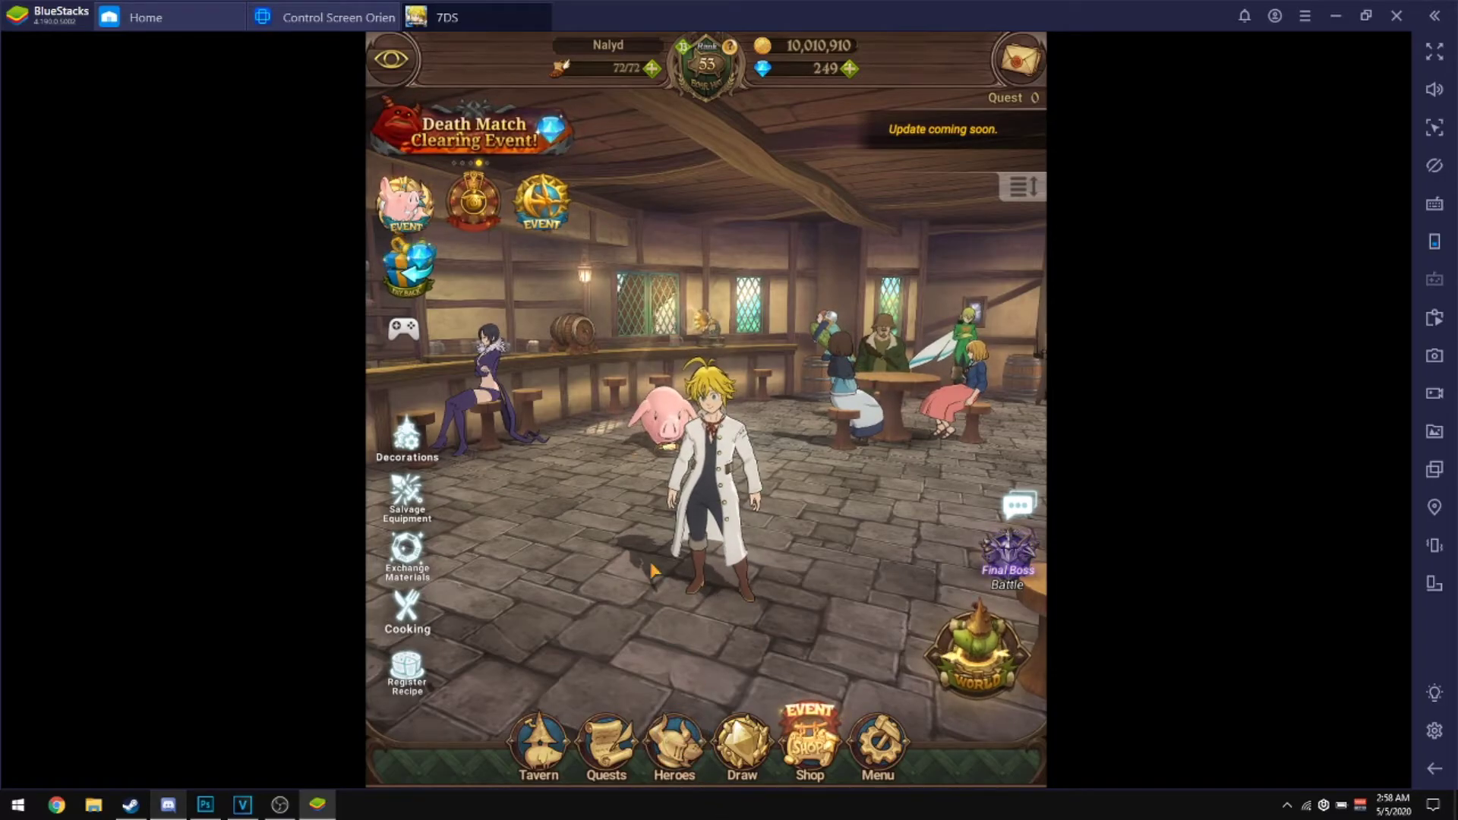
# Open Hawk & Elizabeth from the Heroes roster, enable ultimate move scenes, and rotate the view.
pyautogui.click(675, 742)
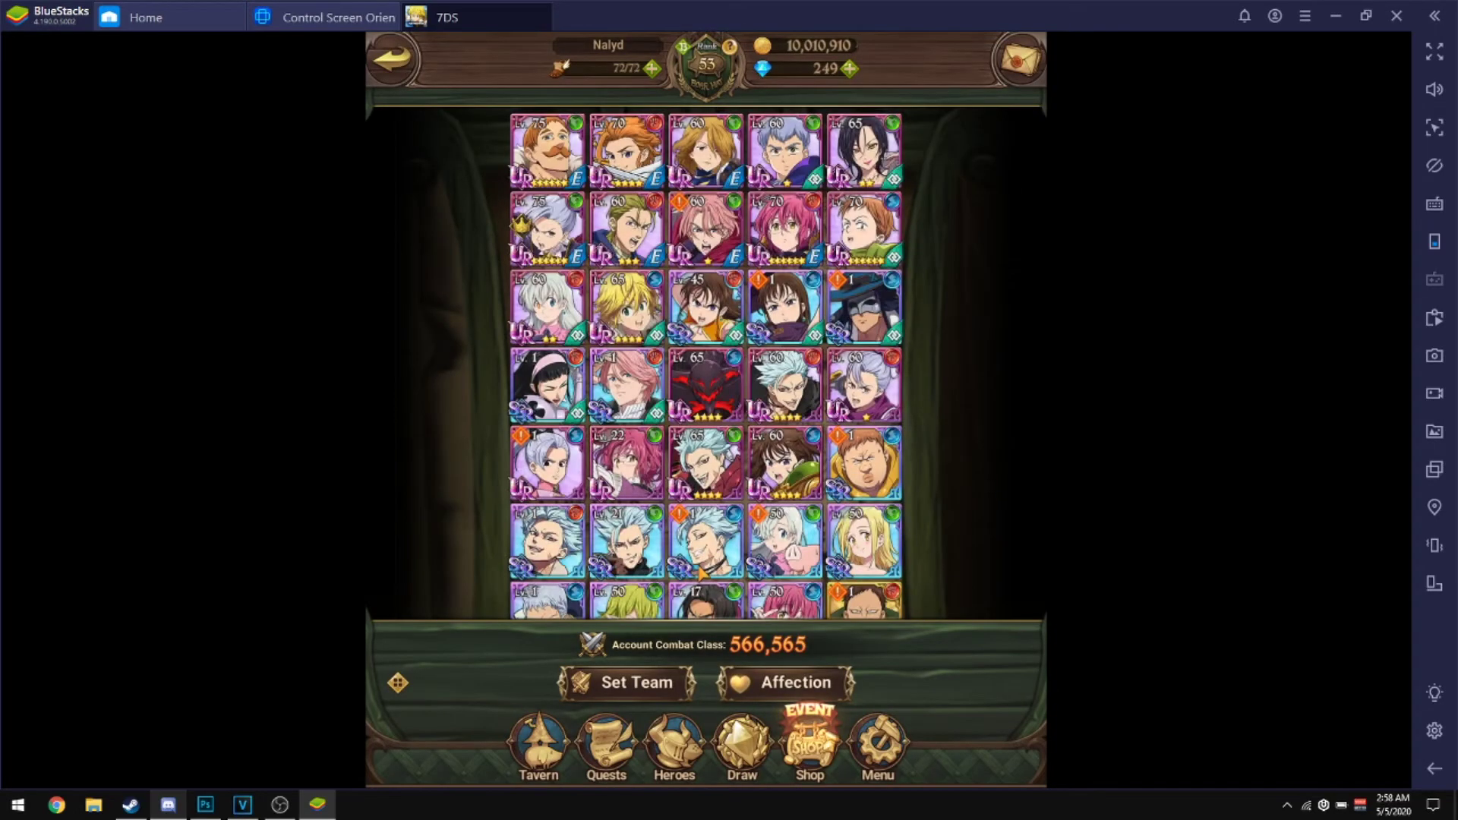
pyautogui.scroll(-3, 717, 496)
pyautogui.scroll(3, 759, 524)
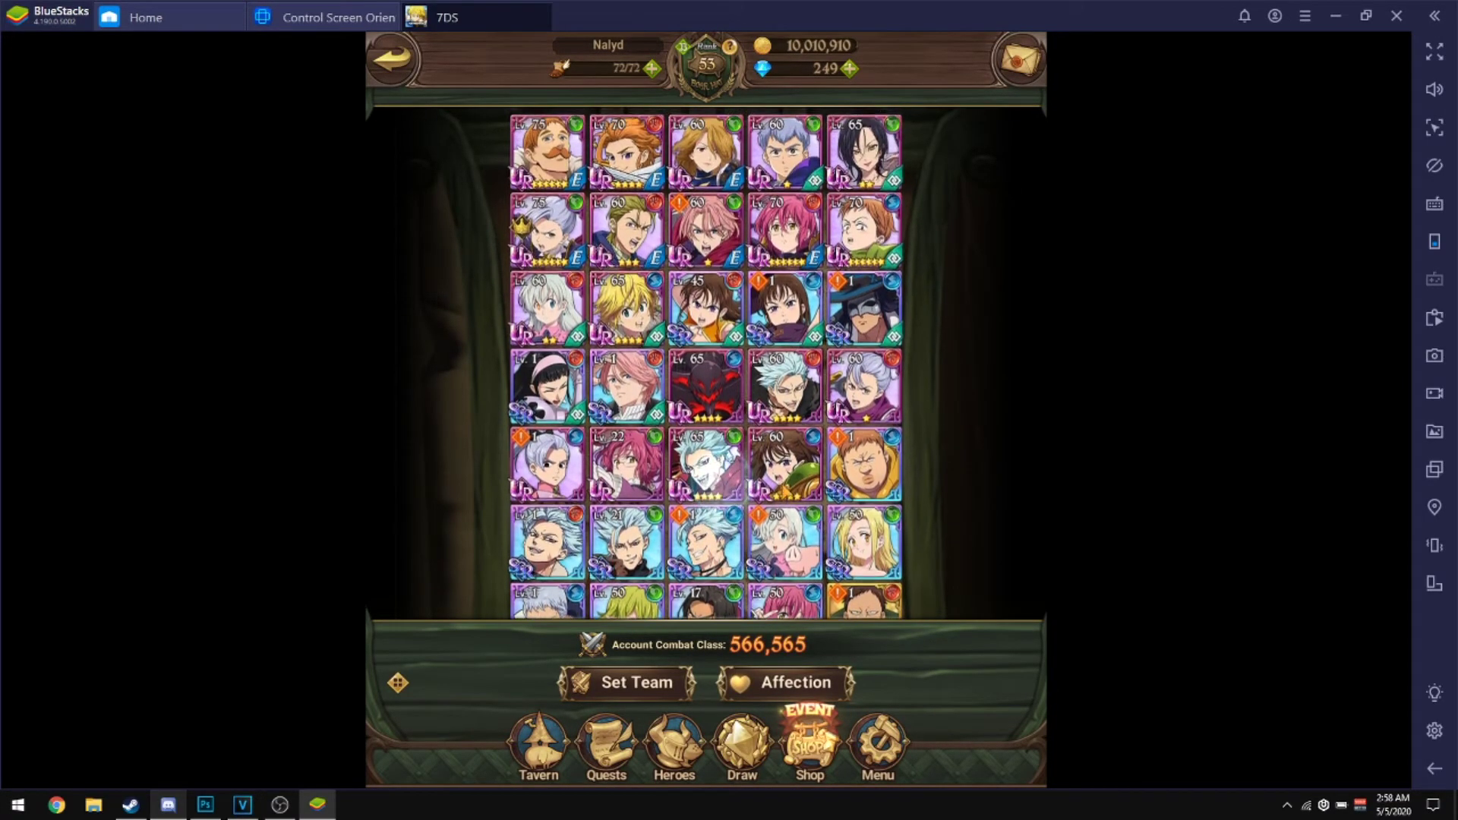
pyautogui.click(839, 550)
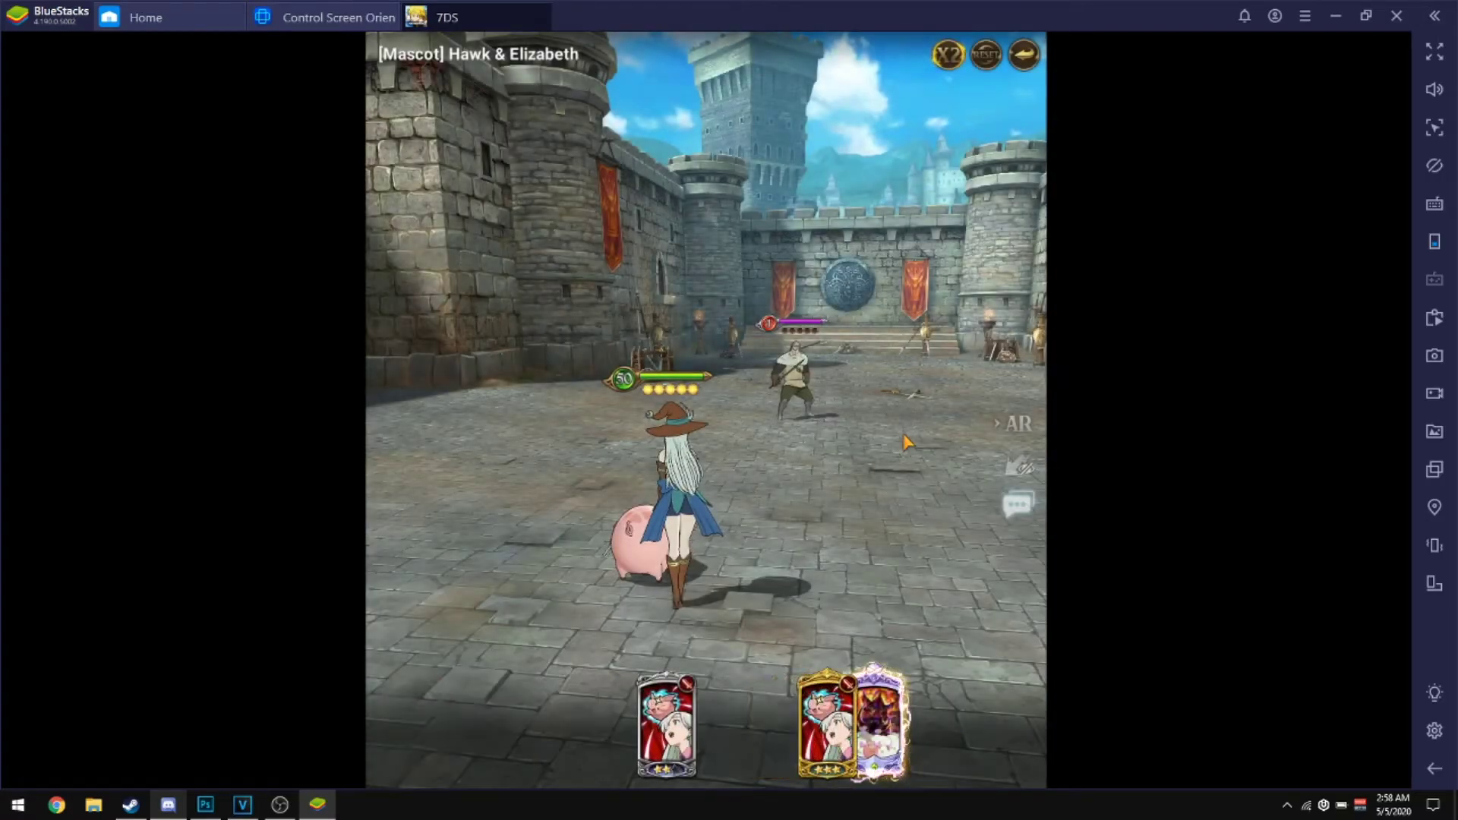
pyautogui.click(1019, 465)
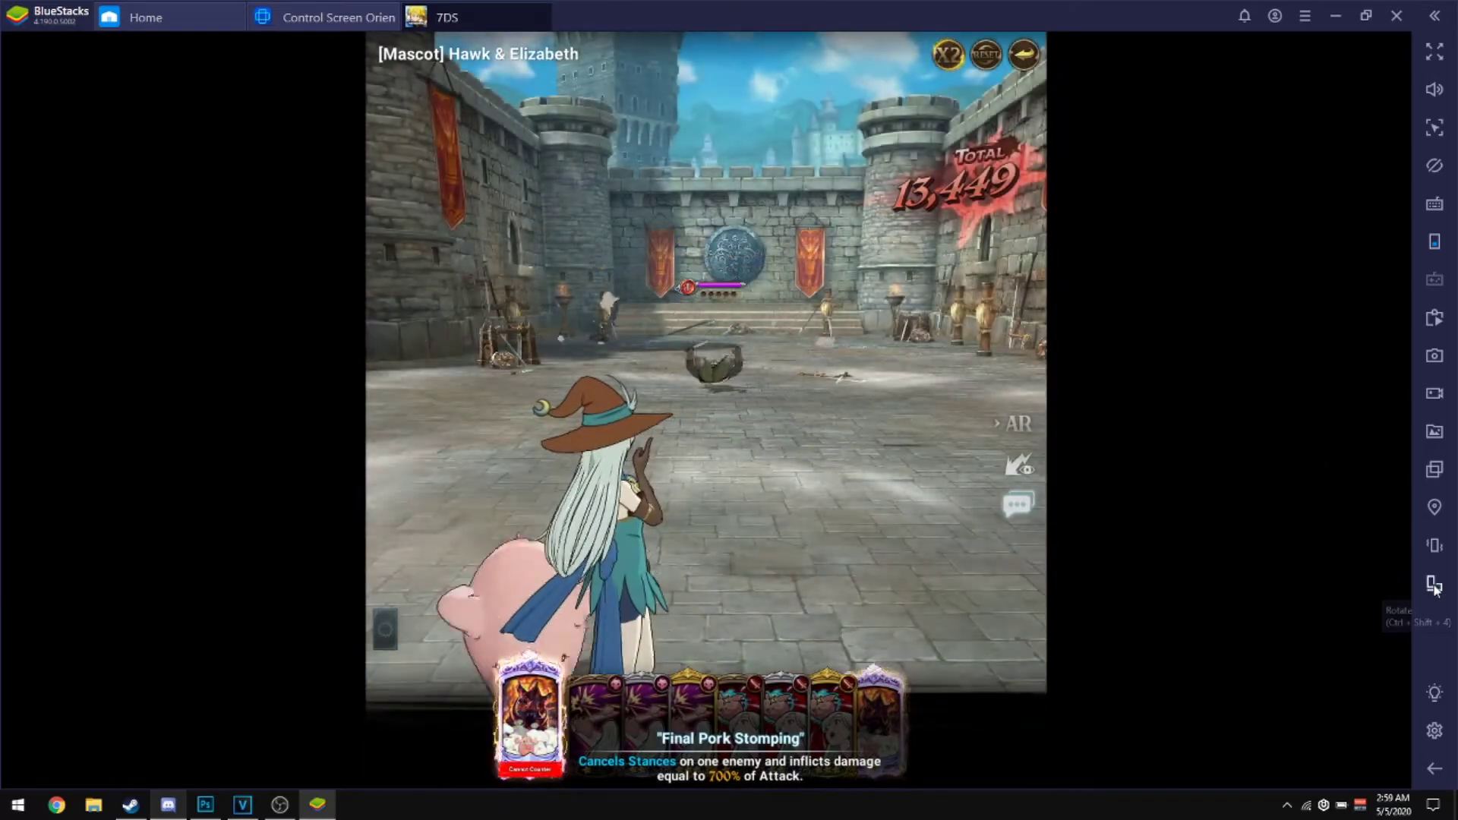
pyautogui.click(1435, 583)
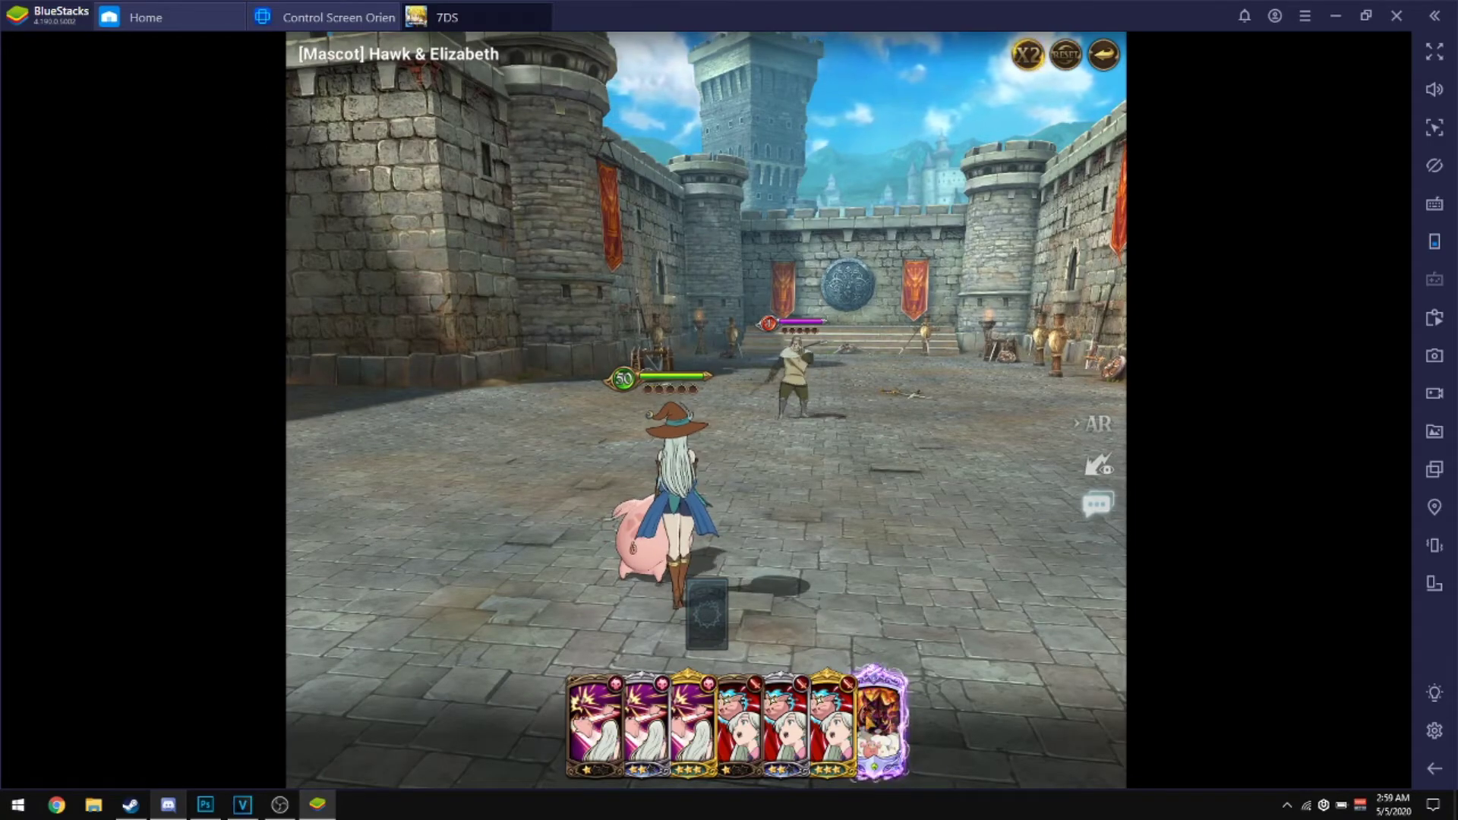
# Unleash the Final Pork Stomping ultimate, then exit the preview battle.
pyautogui.click(880, 721)
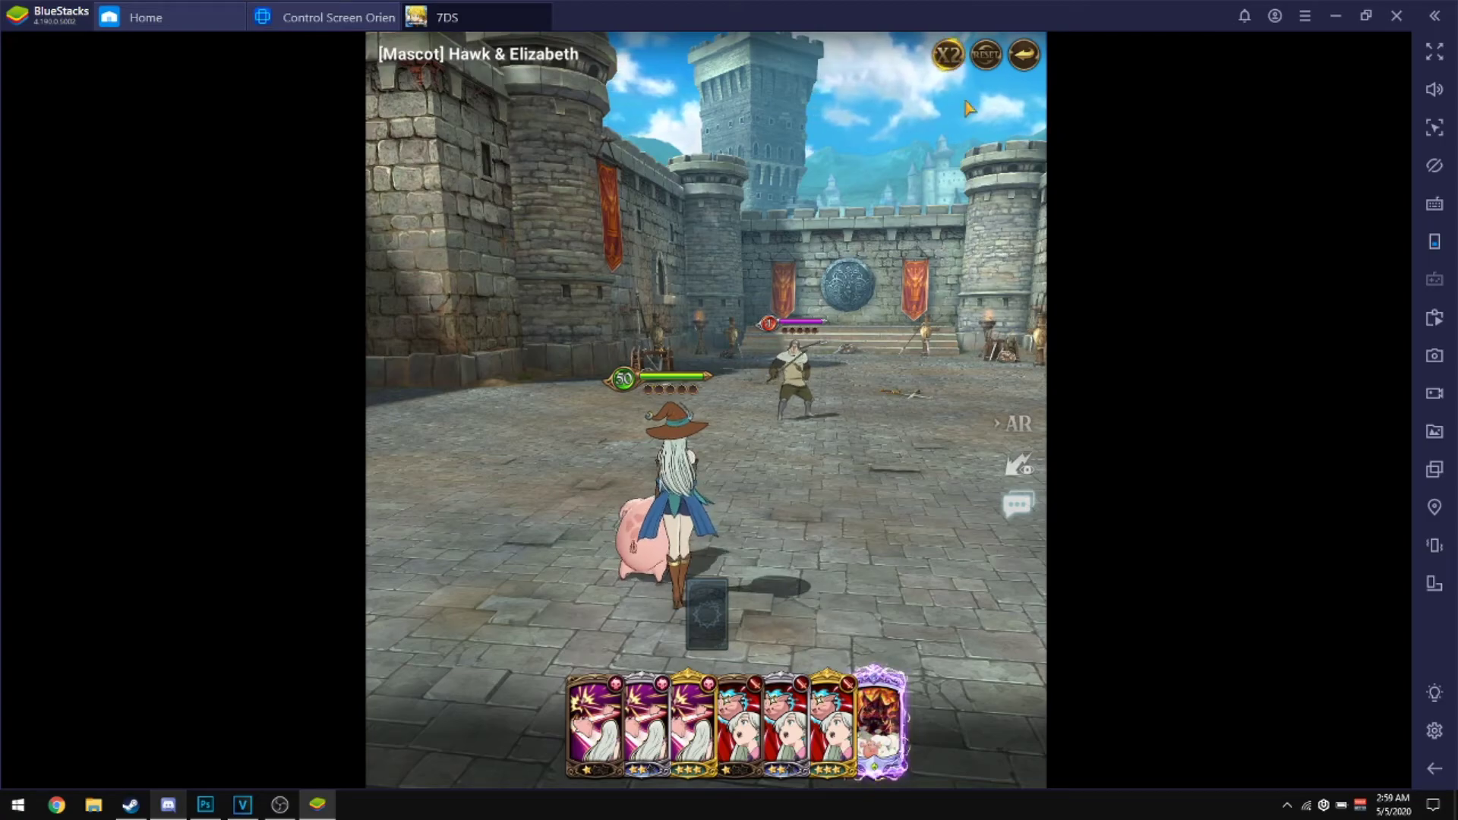
pyautogui.click(1023, 59)
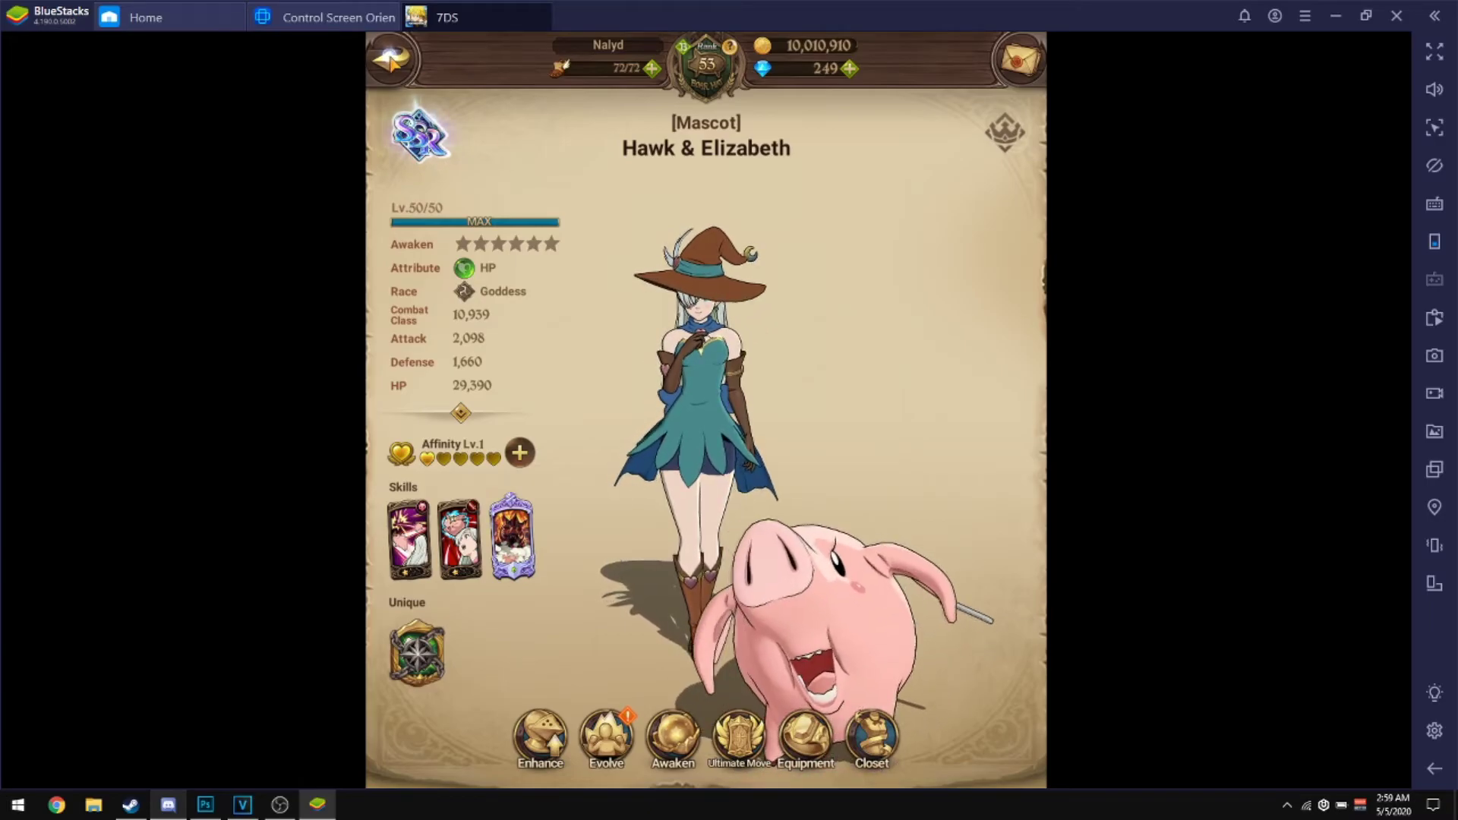
# Go back to the tavern, swing the camera, and run Meliodas to several floor spots.
pyautogui.click(391, 58)
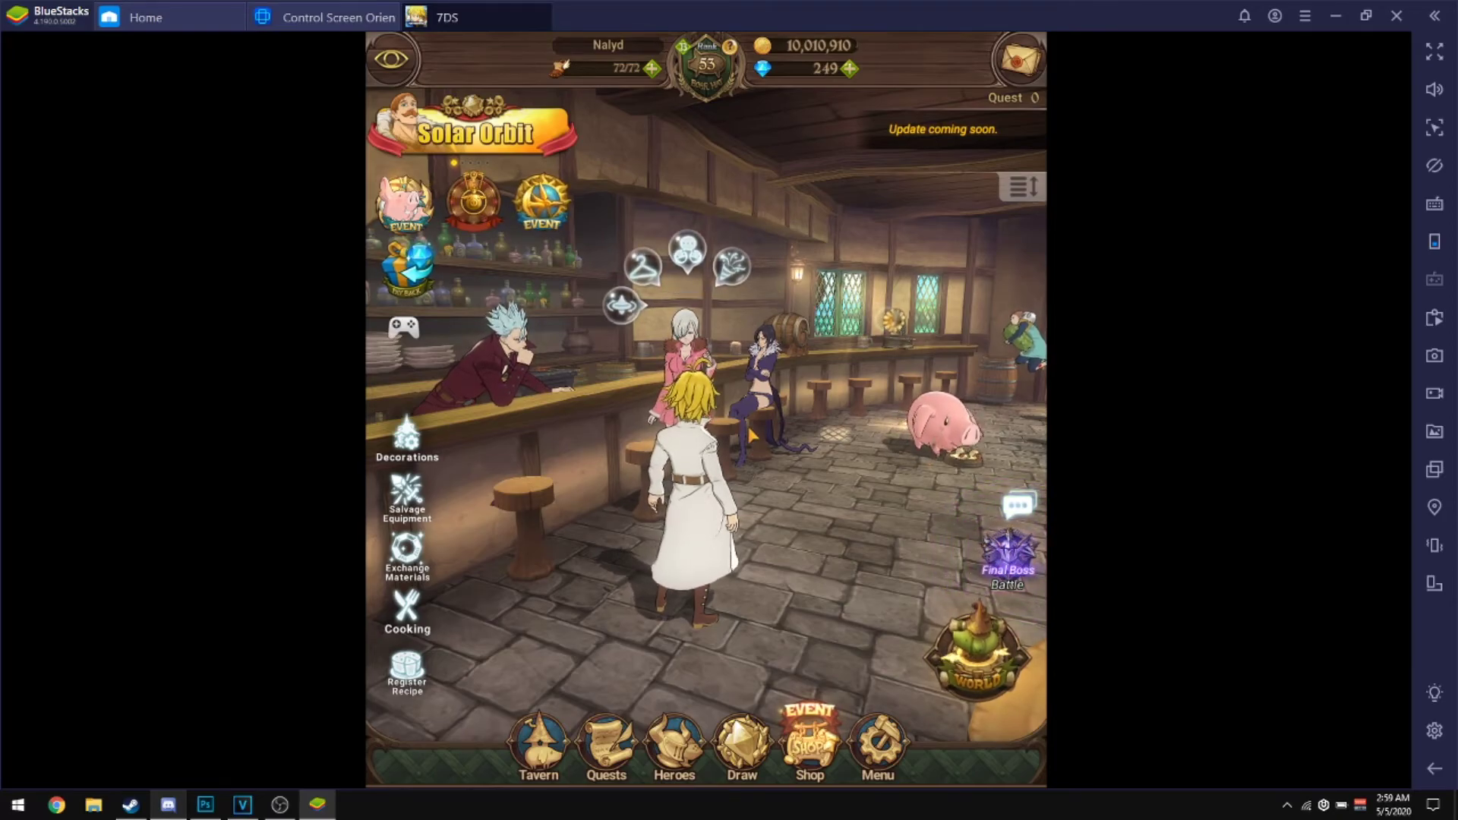
pyautogui.moveTo(639, 538); pyautogui.dragTo(558, 630)
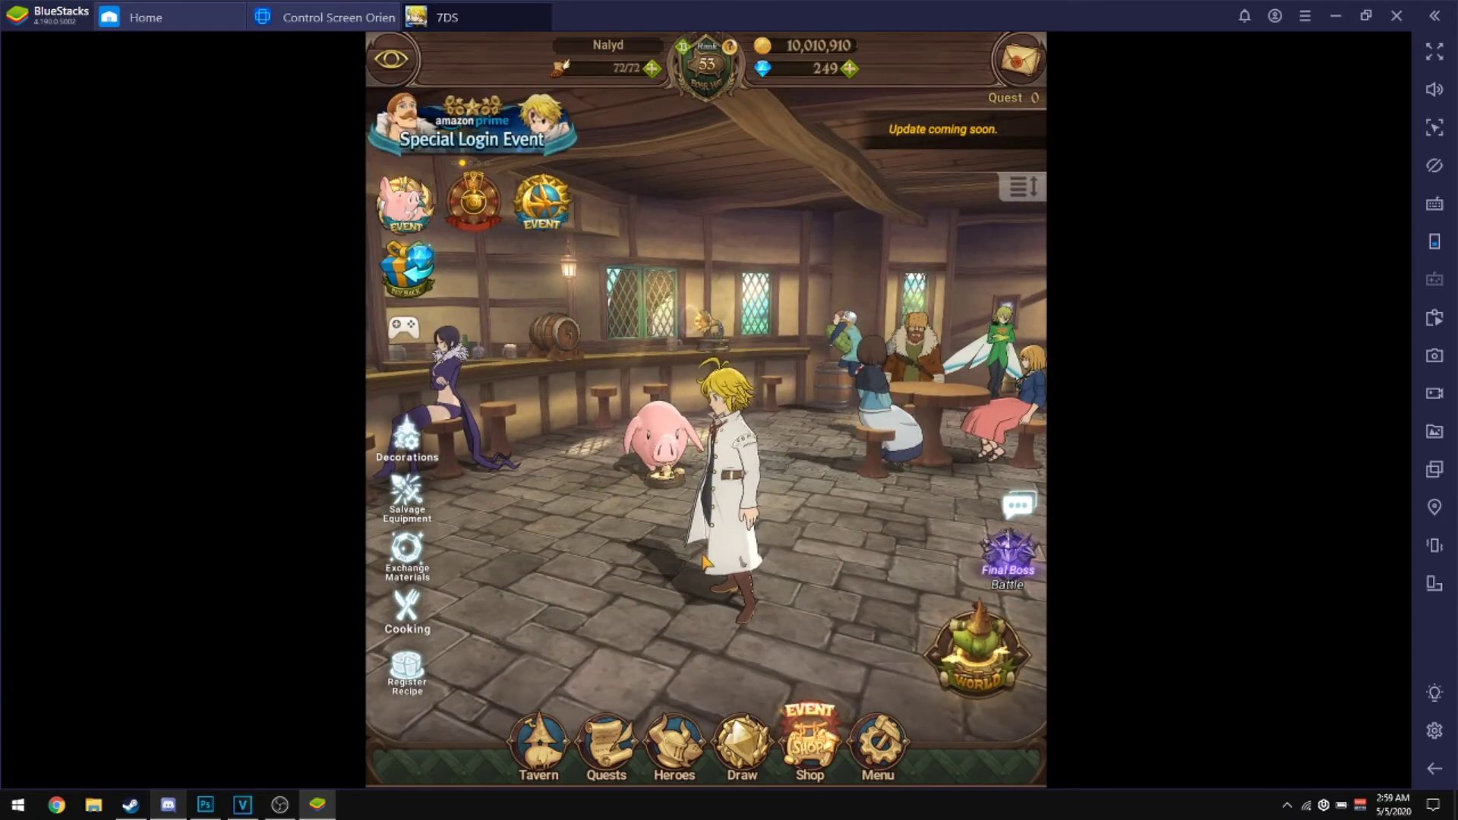
pyautogui.click(698, 662)
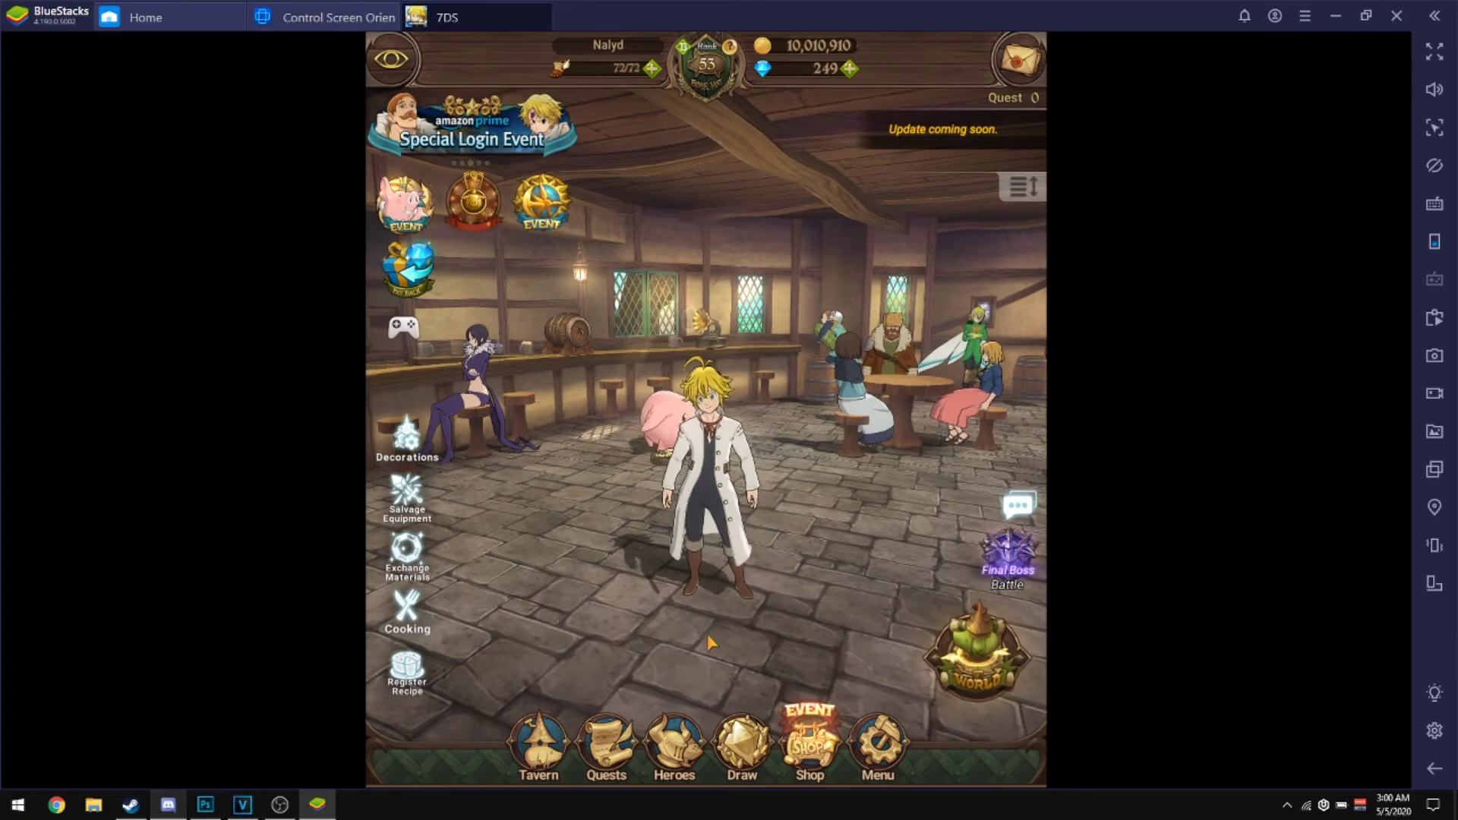
pyautogui.click(723, 597)
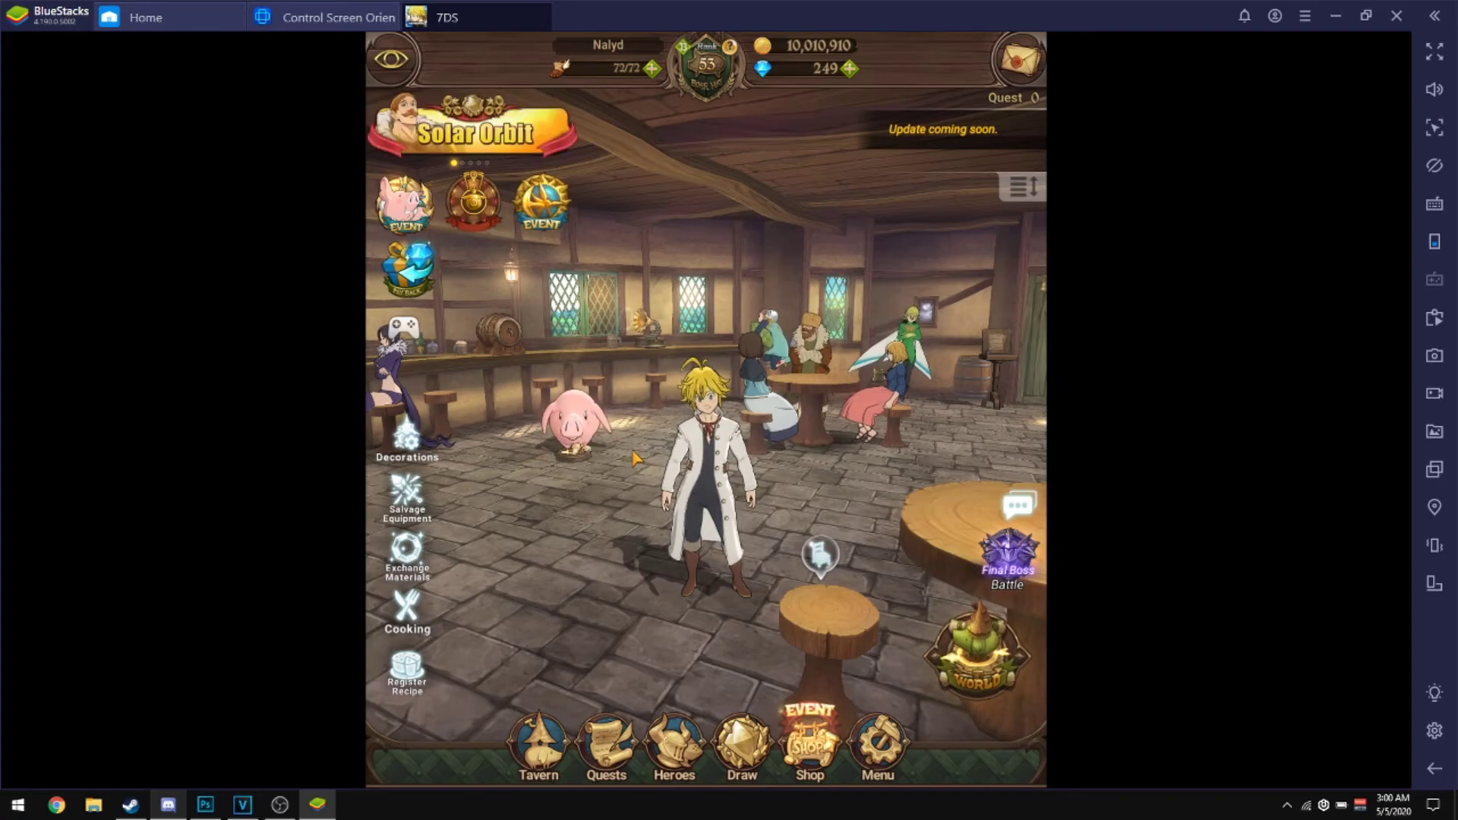
pyautogui.click(700, 370)
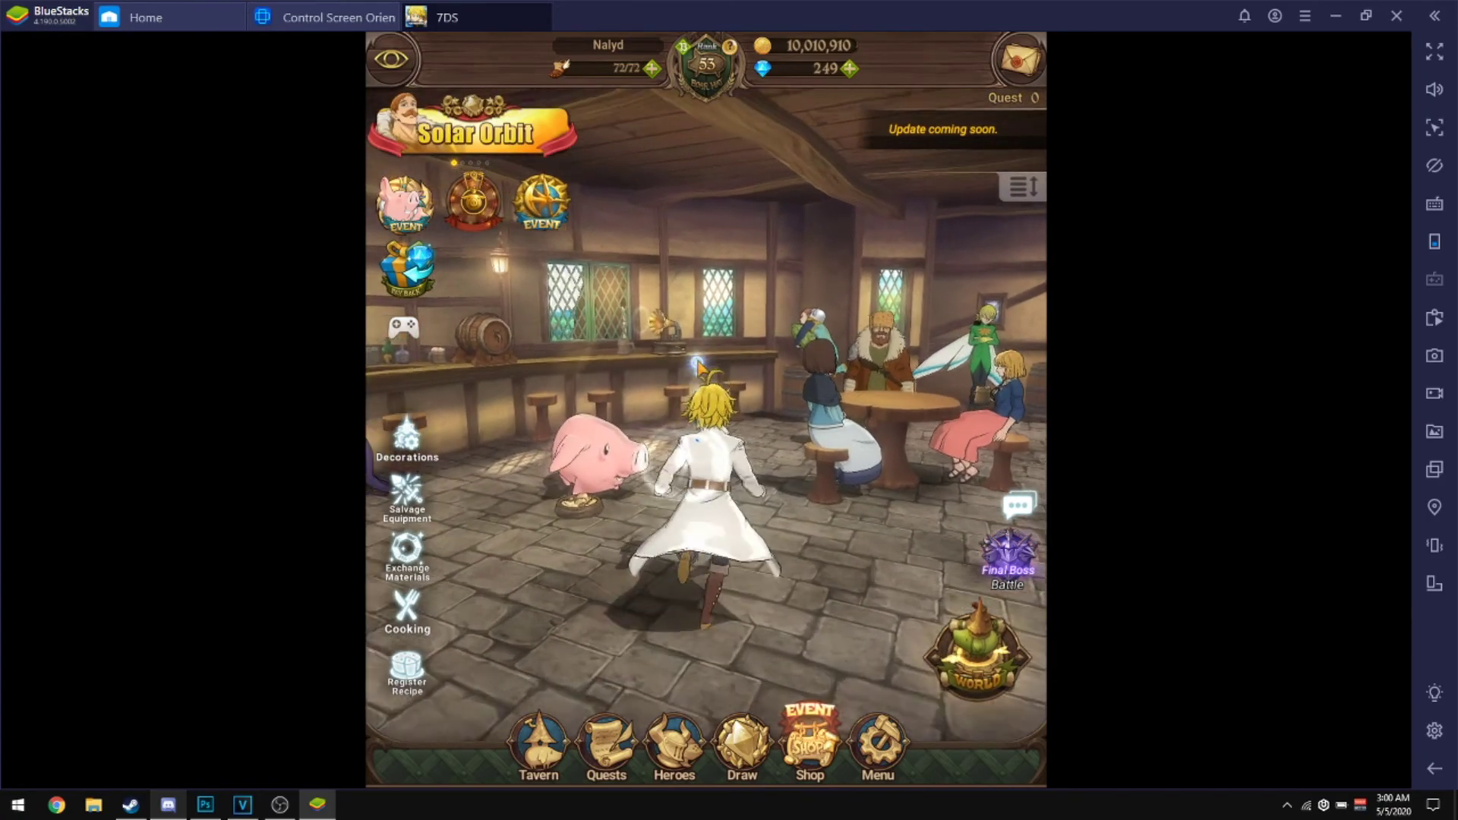
pyautogui.click(661, 679)
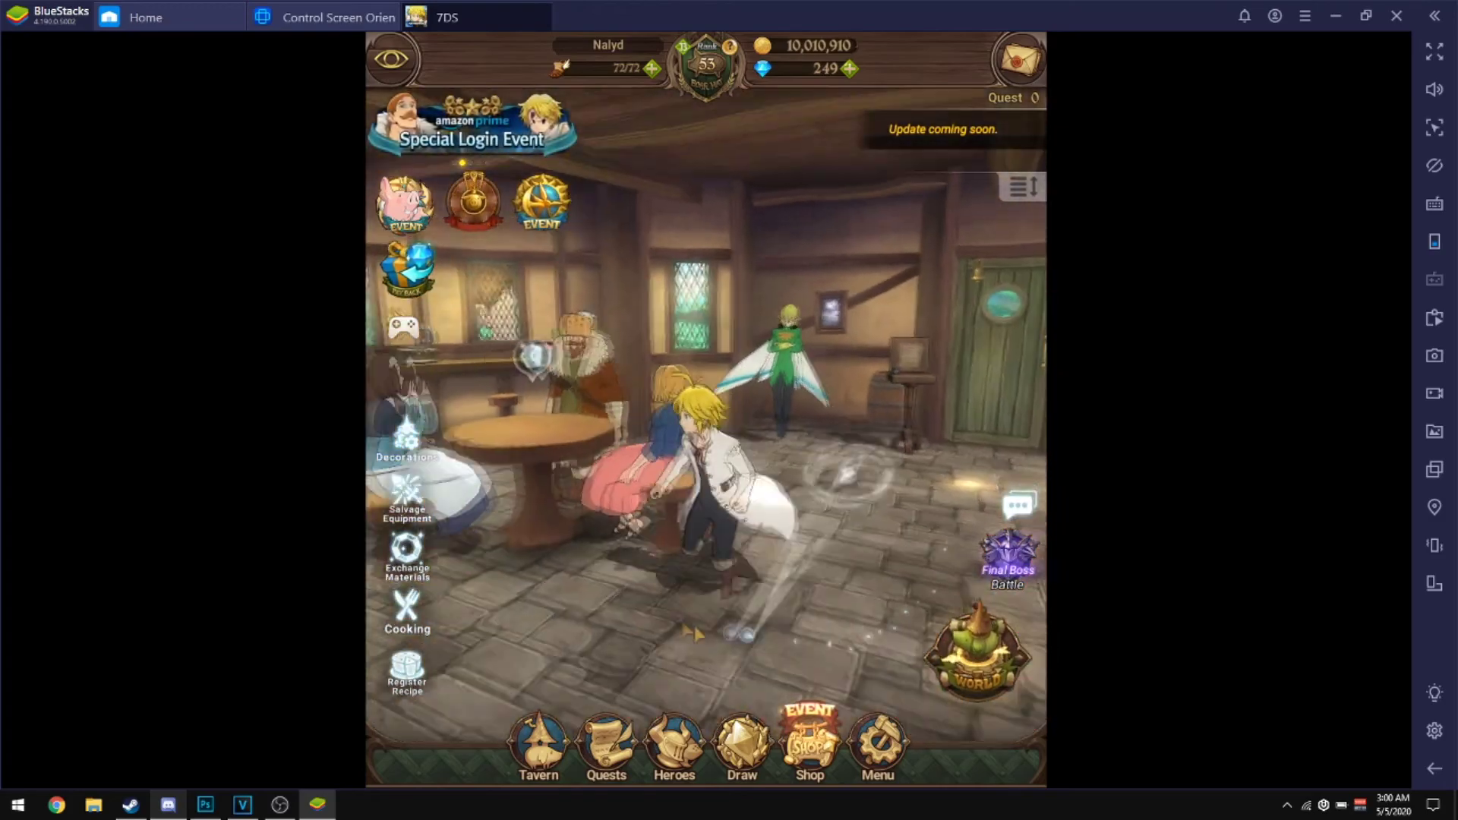
pyautogui.click(769, 579)
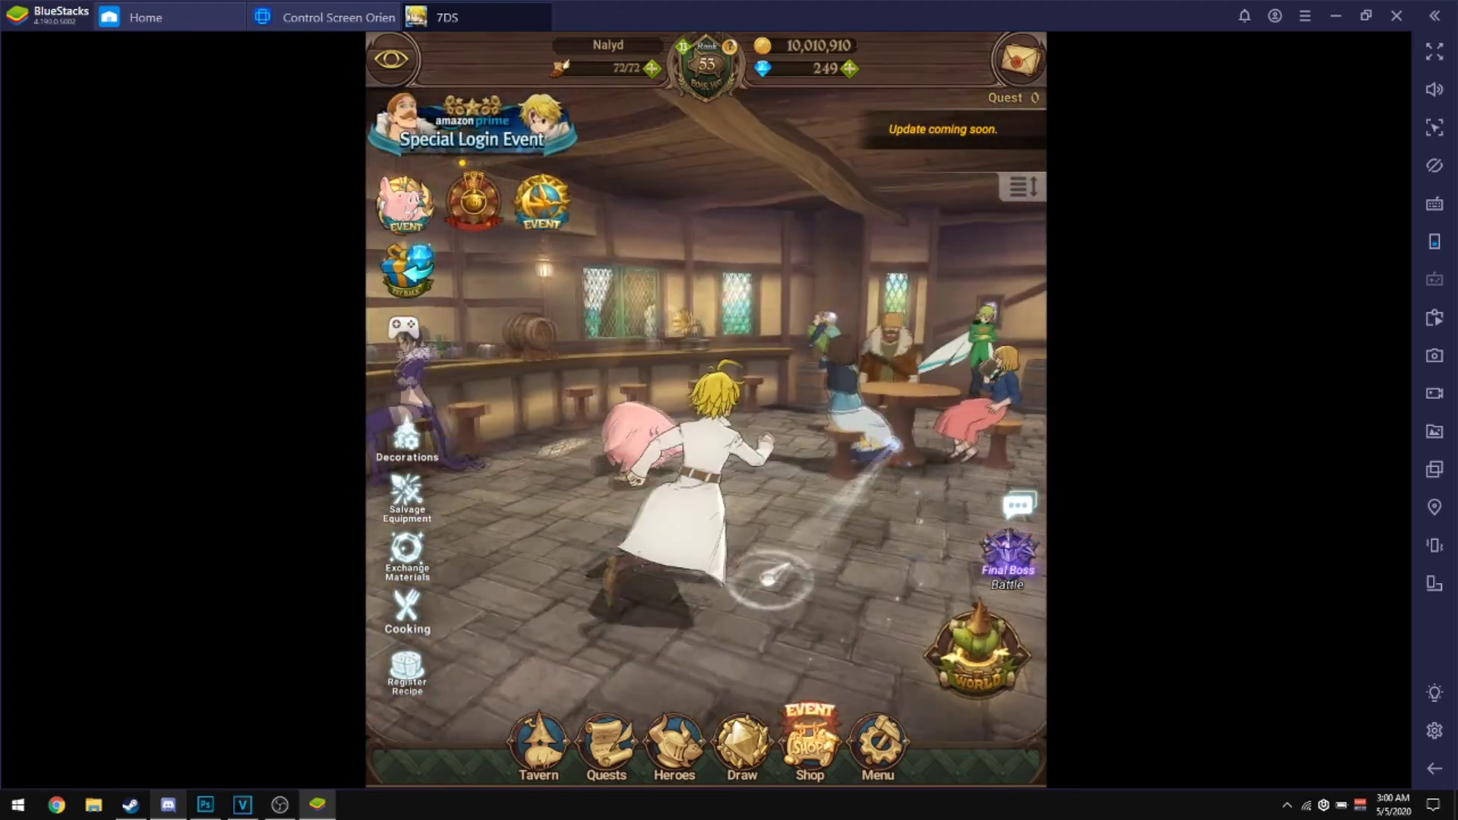